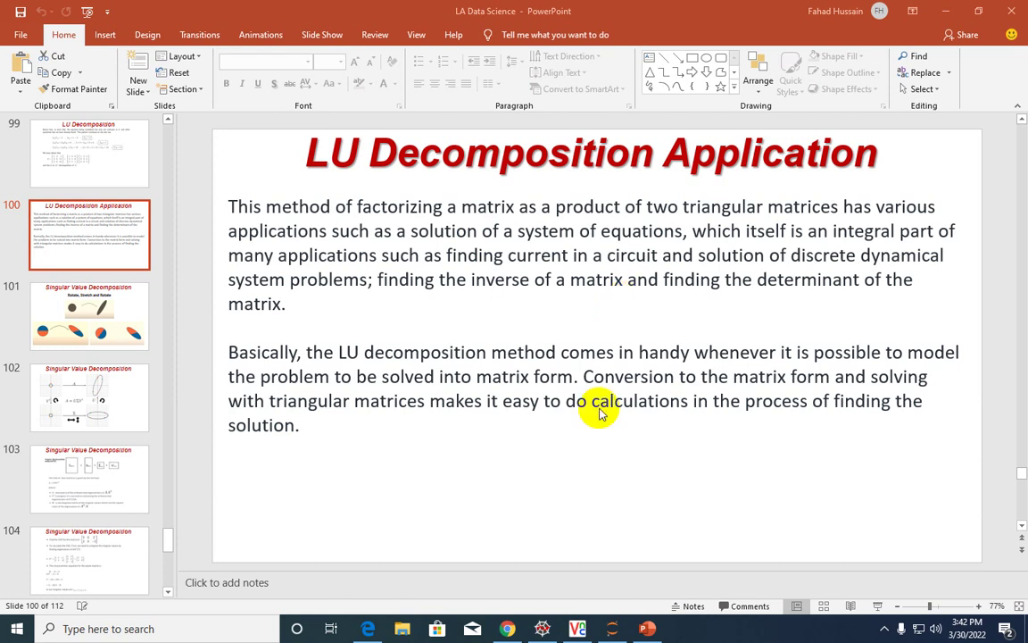
Open the instructor's YouTube channel from the search results and show its playlists.
{"action": "left_click", "coordinate": [507, 629]}
{"action": "left_click", "coordinate": [85, 12]}
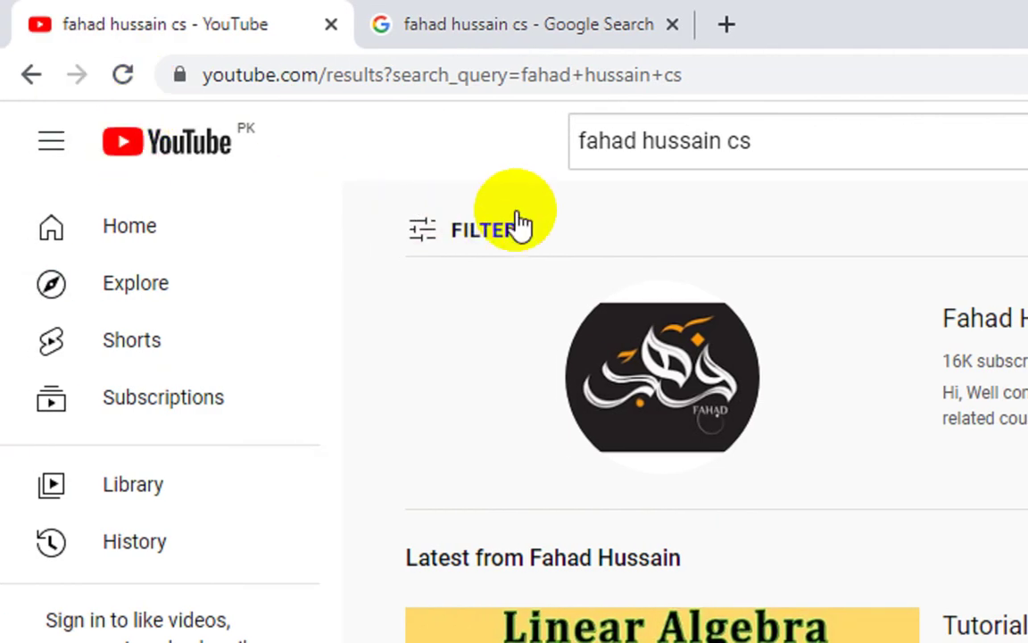
{"action": "left_click", "coordinate": [777, 320]}
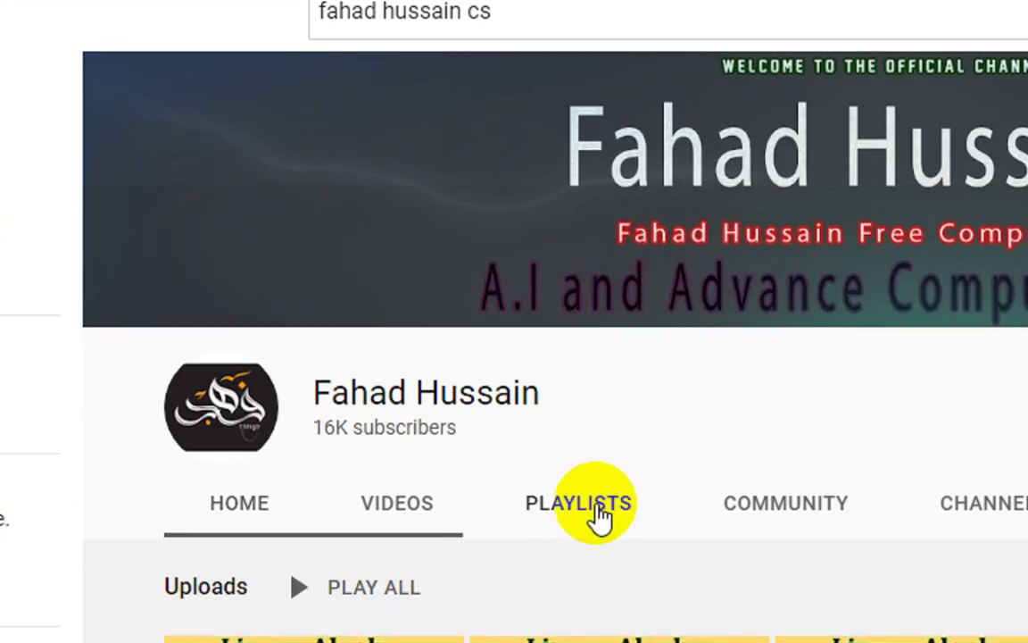
{"action": "left_click", "coordinate": [600, 509]}
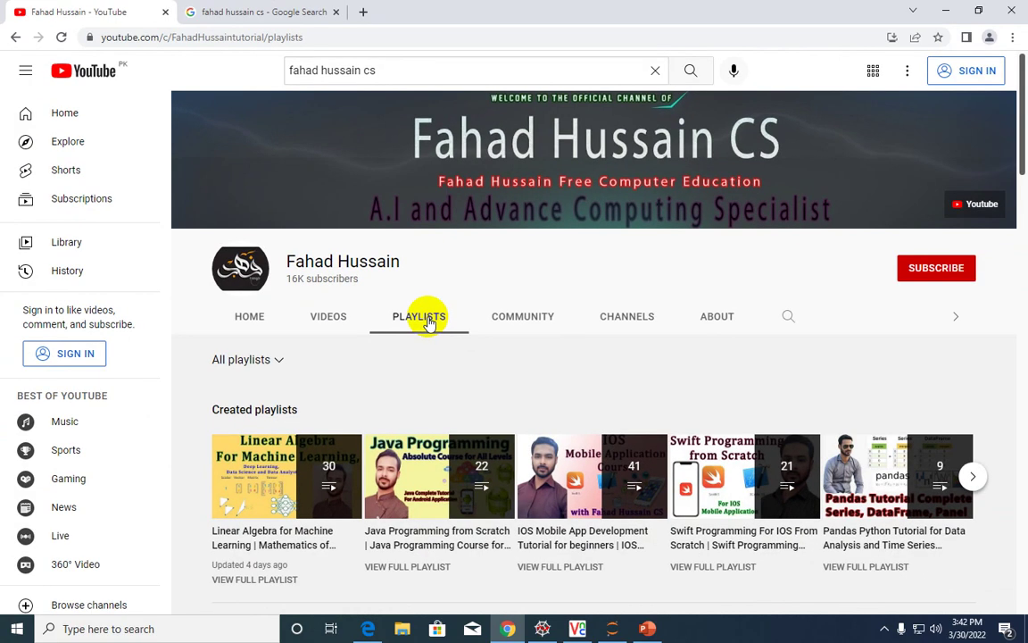
{"action": "scroll", "coordinate": [469, 370], "scroll_direction": "down", "scroll_amount": 1}
{"action": "scroll", "coordinate": [473, 375], "scroll_direction": "down", "scroll_amount": 2}
{"action": "scroll", "coordinate": [473, 373], "scroll_direction": "down", "scroll_amount": 3}
{"action": "scroll", "coordinate": [473, 373], "scroll_direction": "down", "scroll_amount": 3}
{"action": "scroll", "coordinate": [473, 373], "scroll_direction": "down", "scroll_amount": 3}
{"action": "scroll", "coordinate": [473, 374], "scroll_direction": "down", "scroll_amount": 2}
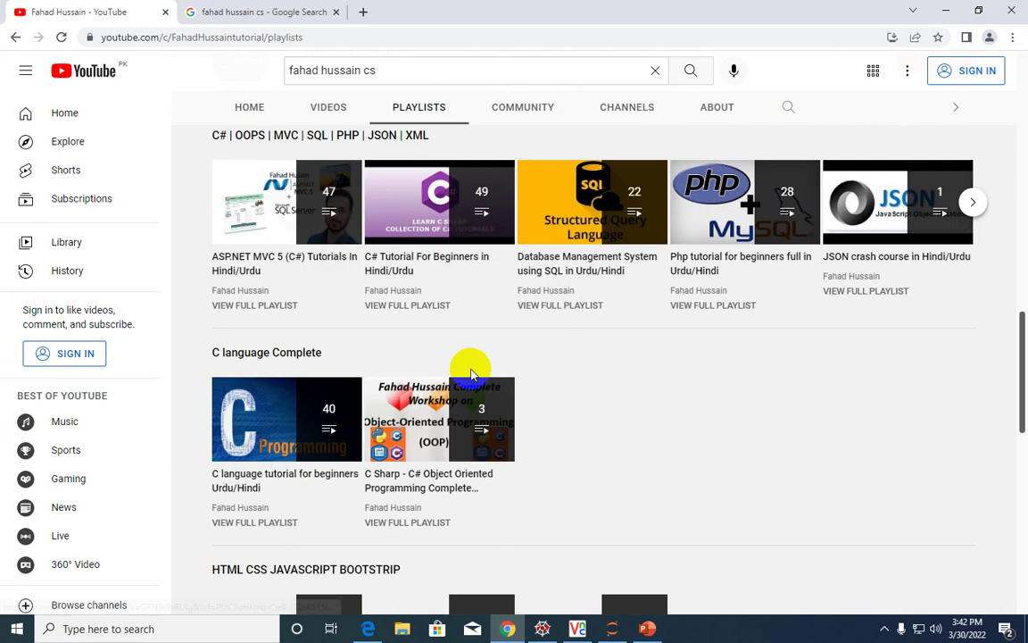
{"action": "scroll", "coordinate": [471, 374], "scroll_direction": "down", "scroll_amount": 4}
{"action": "scroll", "coordinate": [472, 373], "scroll_direction": "down", "scroll_amount": 4}
{"action": "scroll", "coordinate": [473, 373], "scroll_direction": "up", "scroll_amount": 4}
{"action": "scroll", "coordinate": [474, 373], "scroll_direction": "up", "scroll_amount": 4}
{"action": "scroll", "coordinate": [474, 373], "scroll_direction": "up", "scroll_amount": 4}
{"action": "scroll", "coordinate": [473, 373], "scroll_direction": "up", "scroll_amount": 3}
{"action": "scroll", "coordinate": [473, 374], "scroll_direction": "up", "scroll_amount": 4}
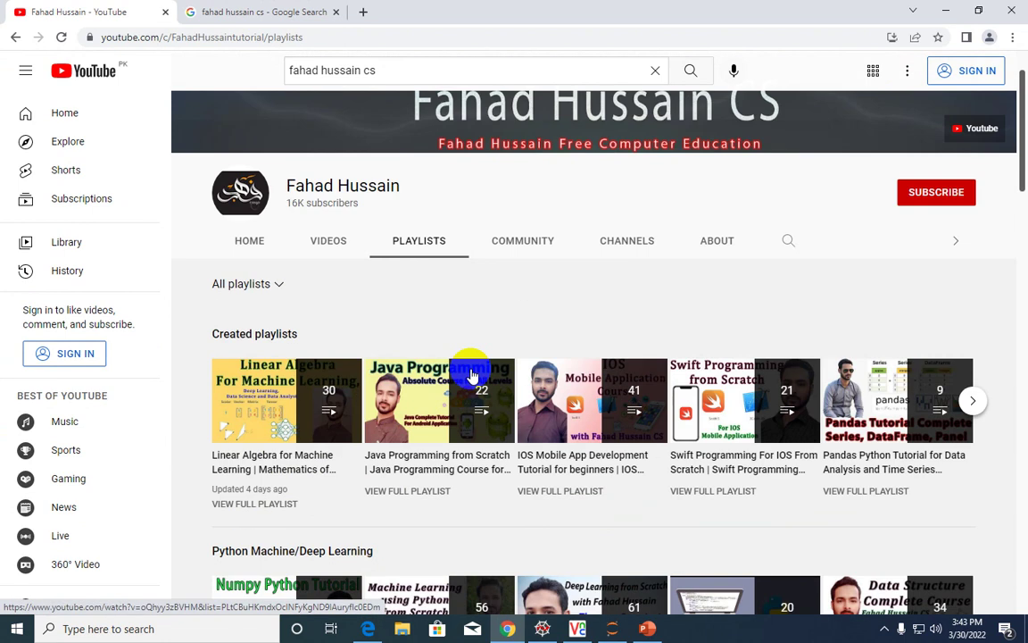
{"action": "scroll", "coordinate": [473, 373], "scroll_direction": "up", "scroll_amount": 3}
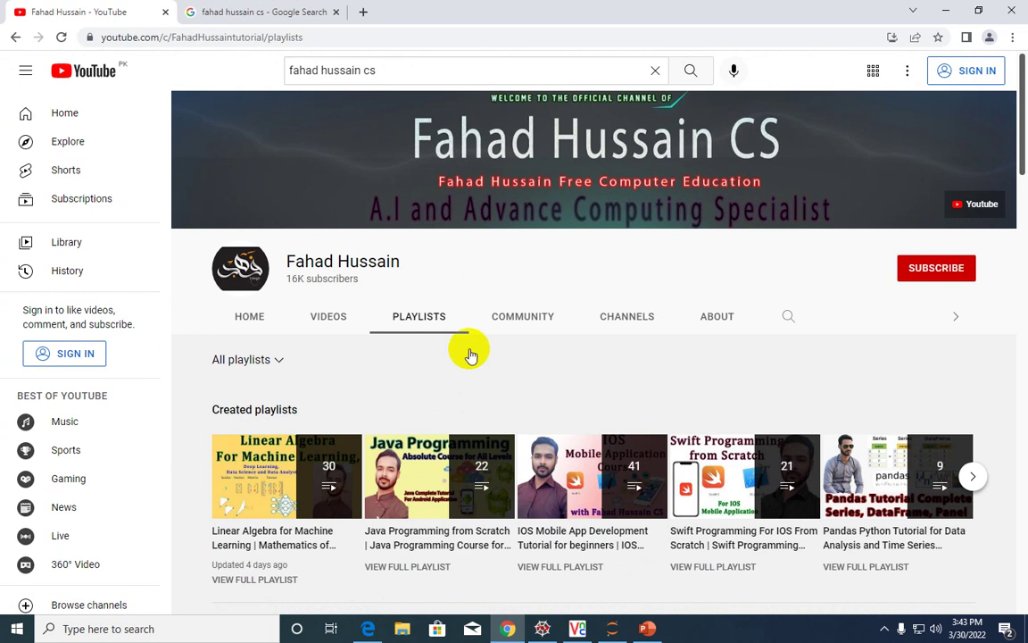
Flip between the channel playlists and Google results, then return to Jupyter.
{"action": "left_click", "coordinate": [259, 11]}
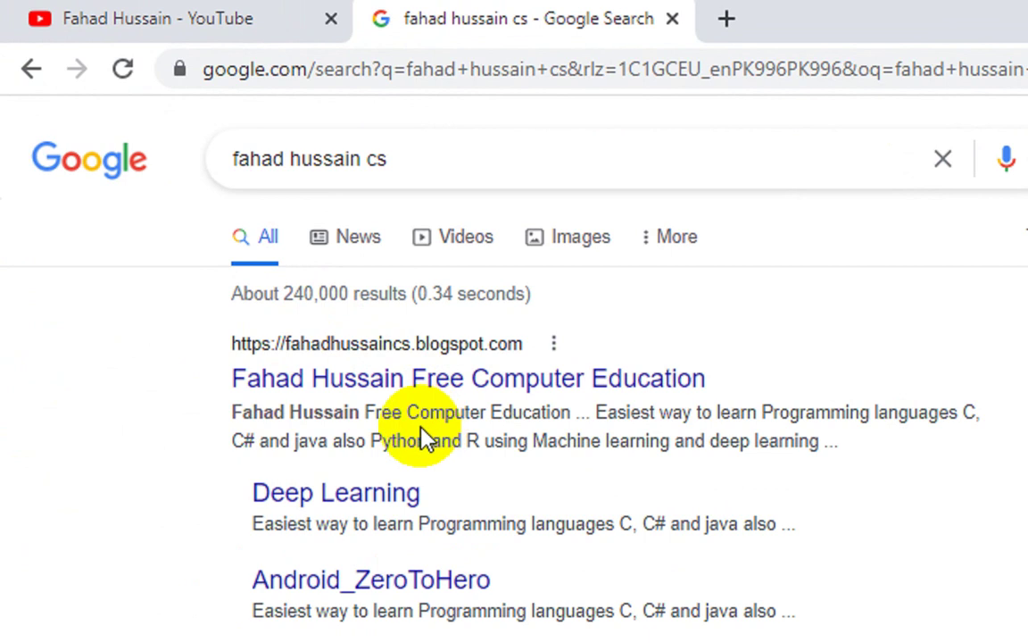
{"action": "left_click", "coordinate": [80, 18]}
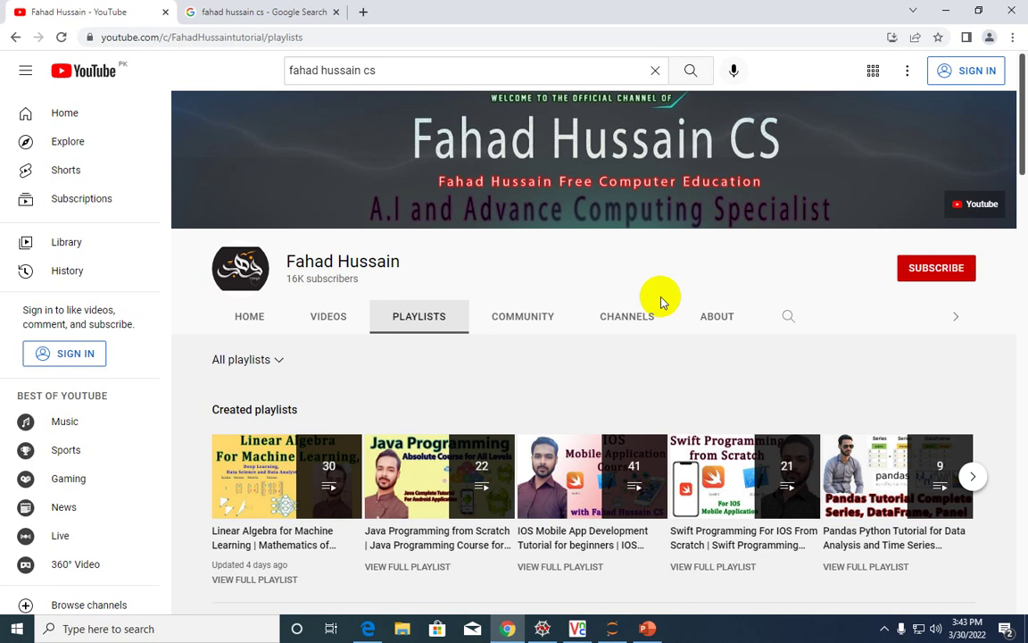
{"action": "left_click", "coordinate": [239, 12]}
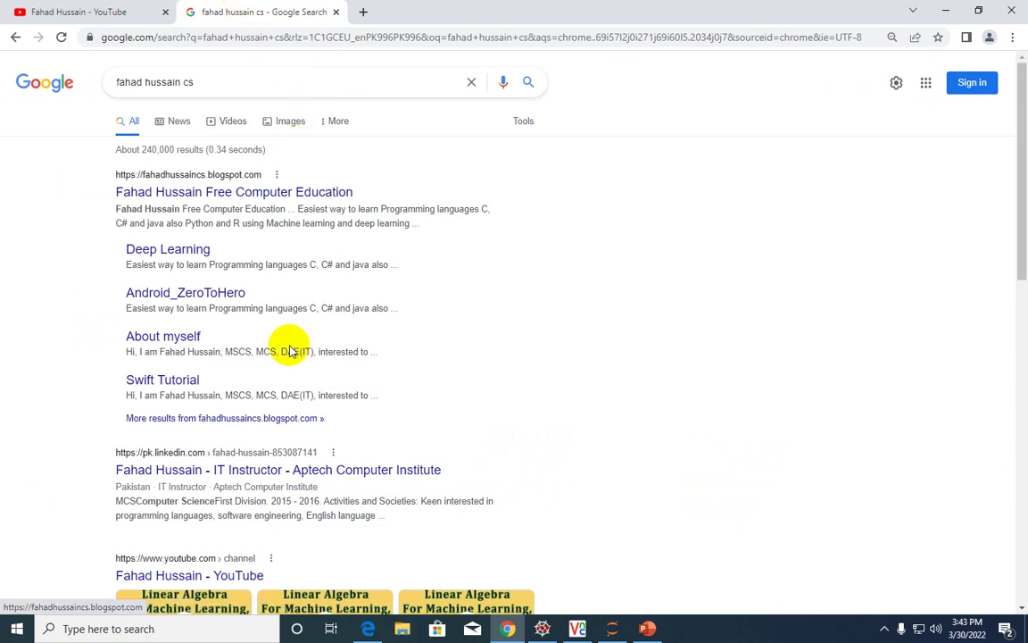
{"action": "left_click", "coordinate": [368, 629]}
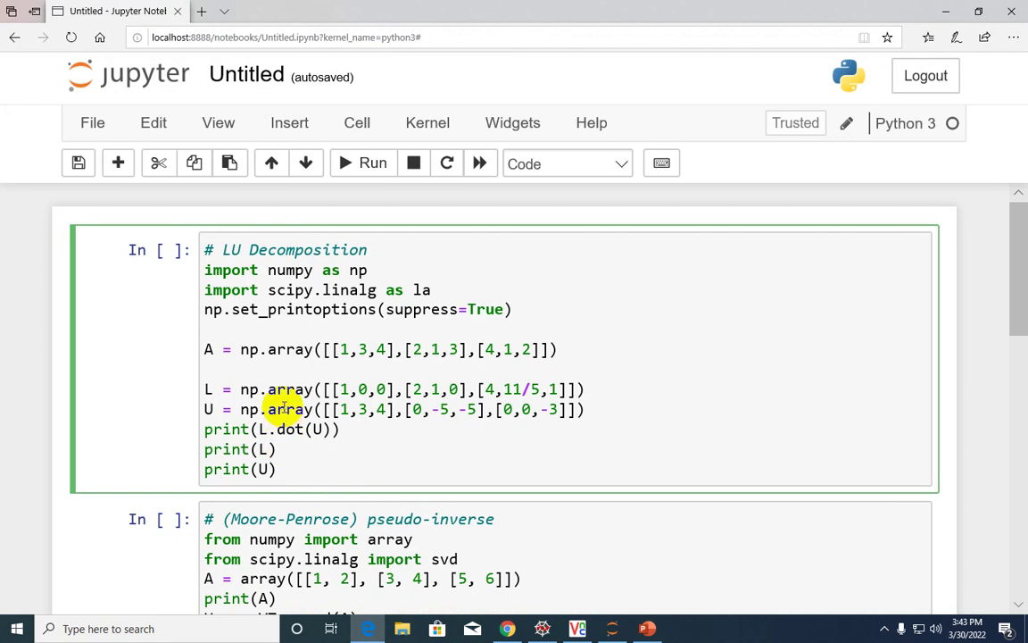
Rename the notebook to 'LA' and highlight the scipy.linalg and numpy imports.
{"action": "left_click", "coordinate": [246, 74]}
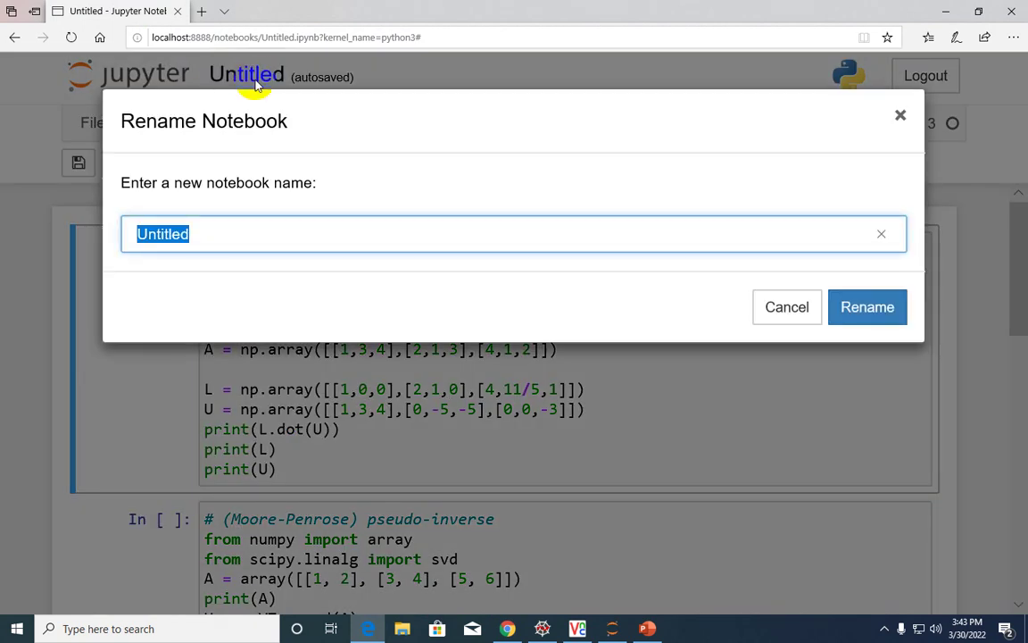
{"action": "type", "text": "LA"}
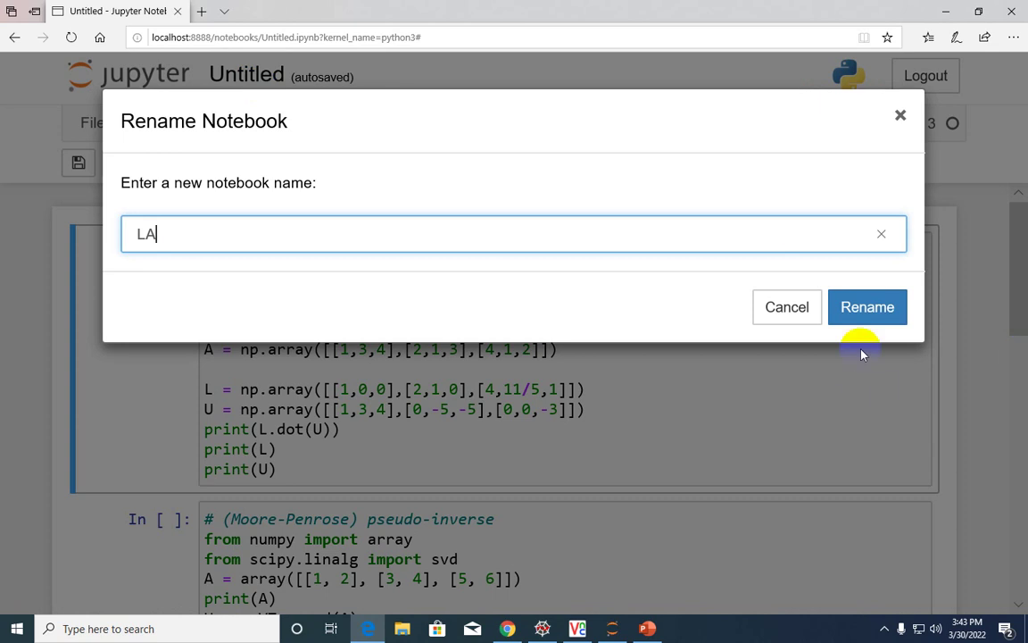
{"action": "left_click", "coordinate": [867, 307]}
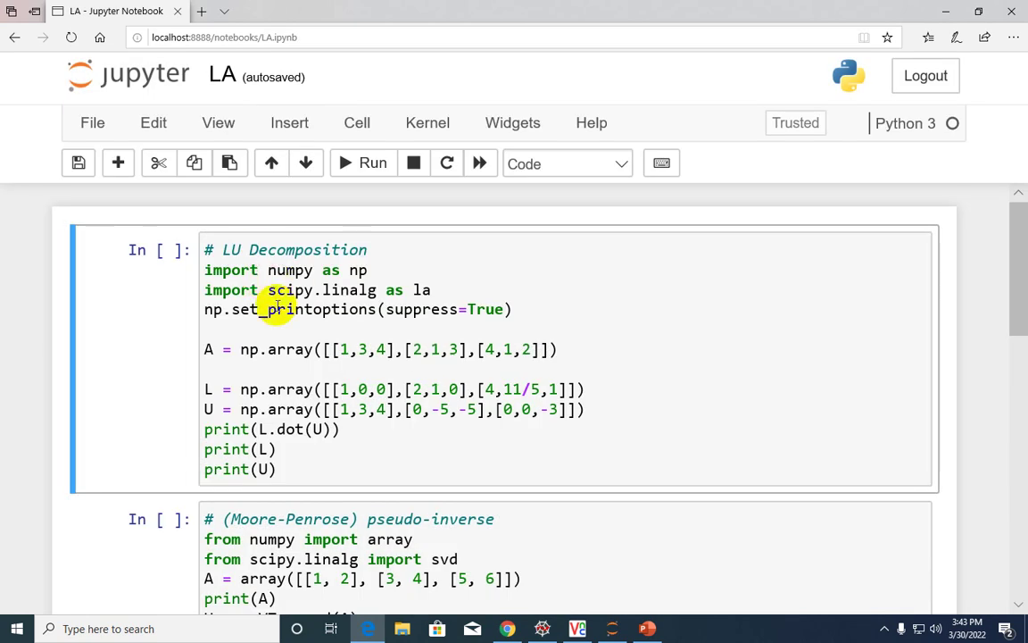
{"action": "double_click", "coordinate": [290, 290]}
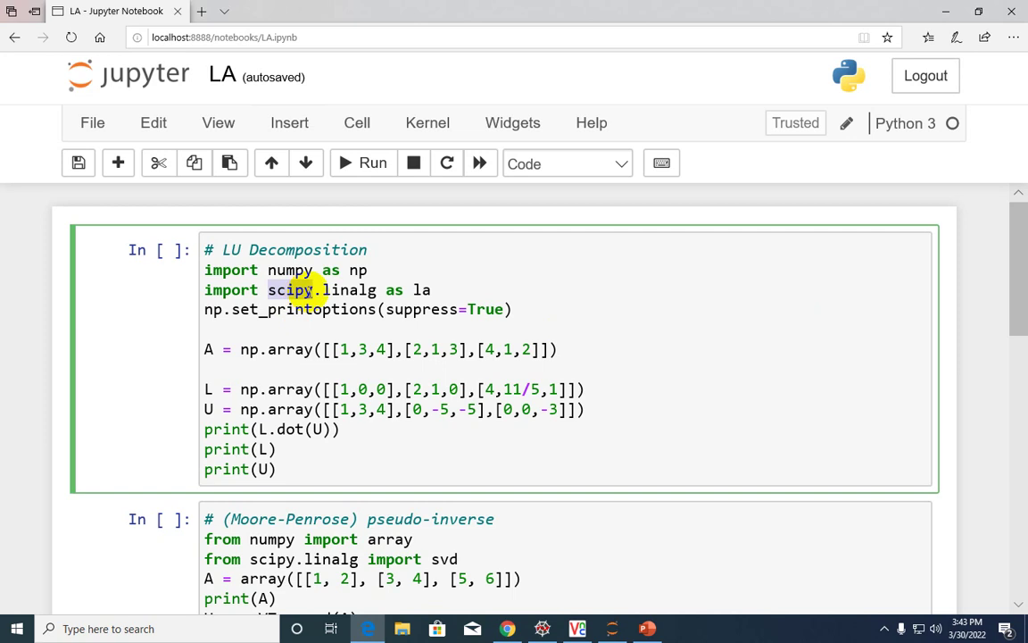
{"action": "left_click_drag", "start_coordinate": [303, 291], "coordinate": [357, 291]}
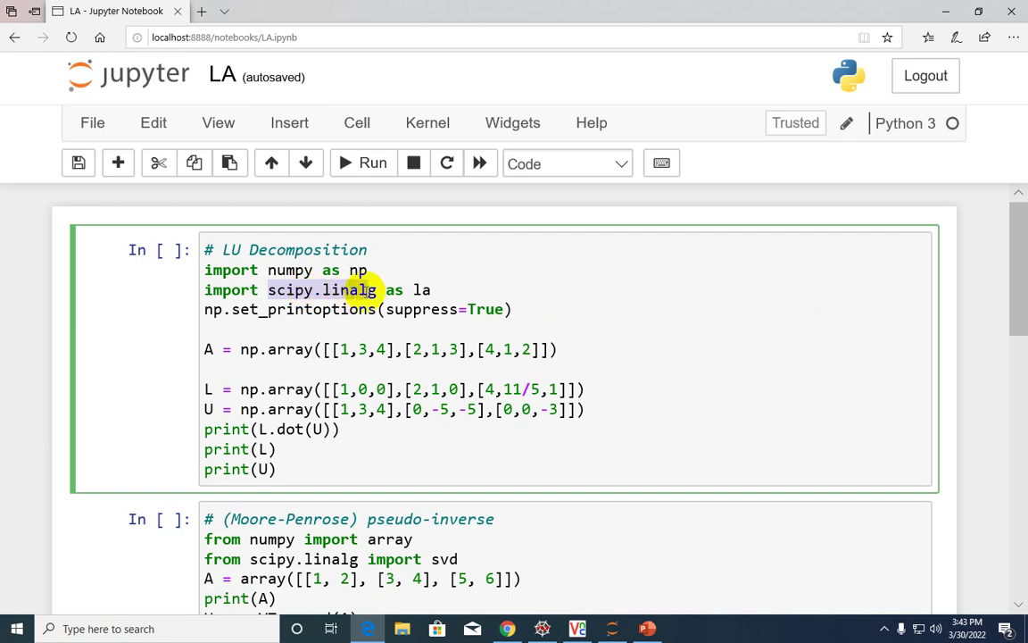
{"action": "left_click_drag", "start_coordinate": [267, 270], "coordinate": [312, 270]}
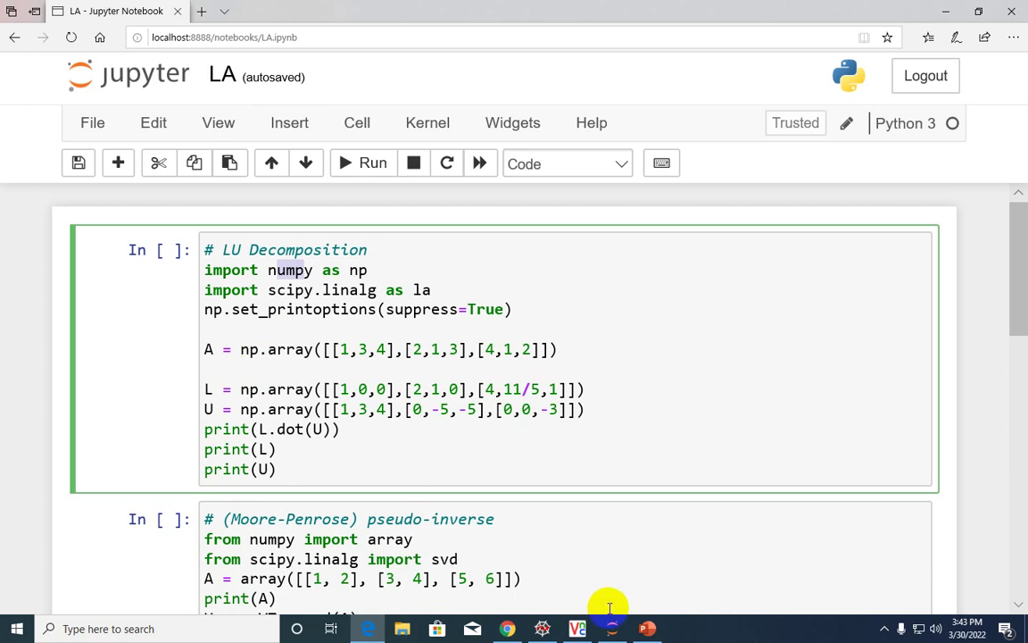
{"action": "left_click", "coordinate": [647, 629]}
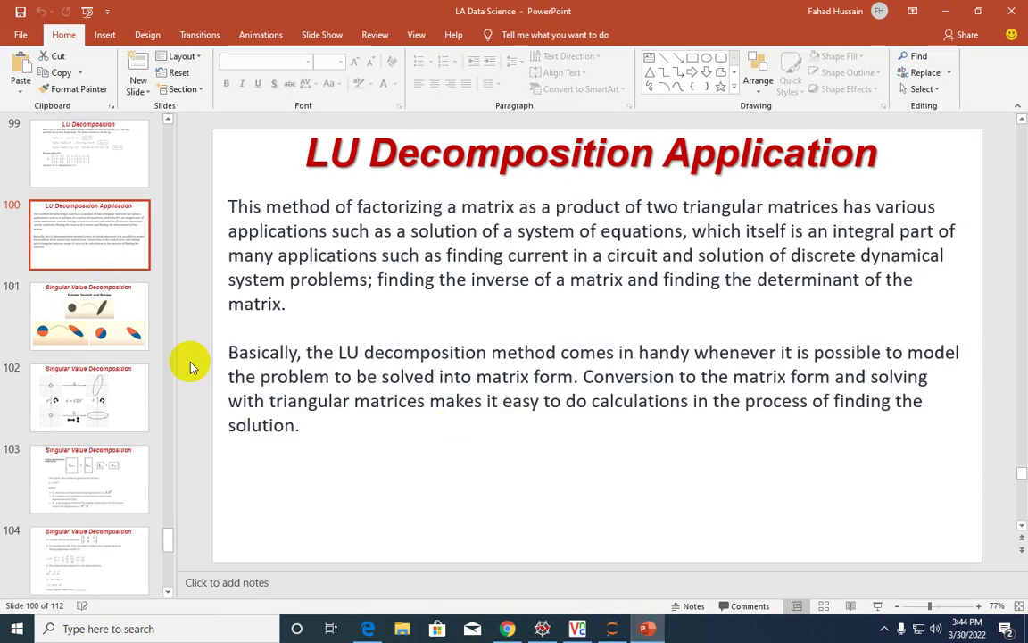
{"action": "scroll", "coordinate": [93, 237], "scroll_direction": "up", "scroll_amount": 2}
{"action": "left_click", "coordinate": [77, 170]}
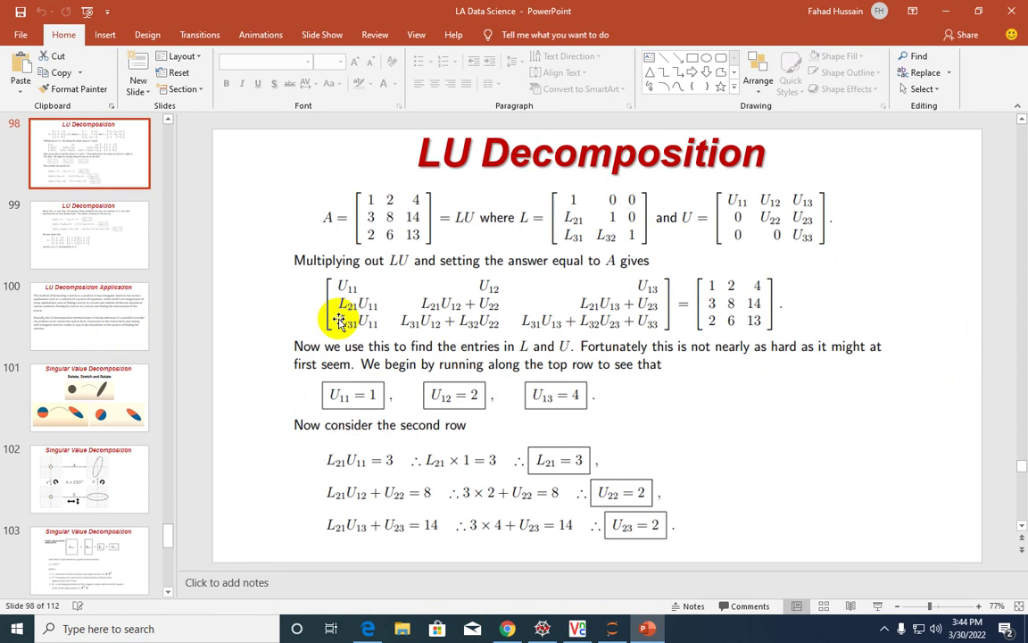
{"action": "mouse_move", "coordinate": [507, 629]}
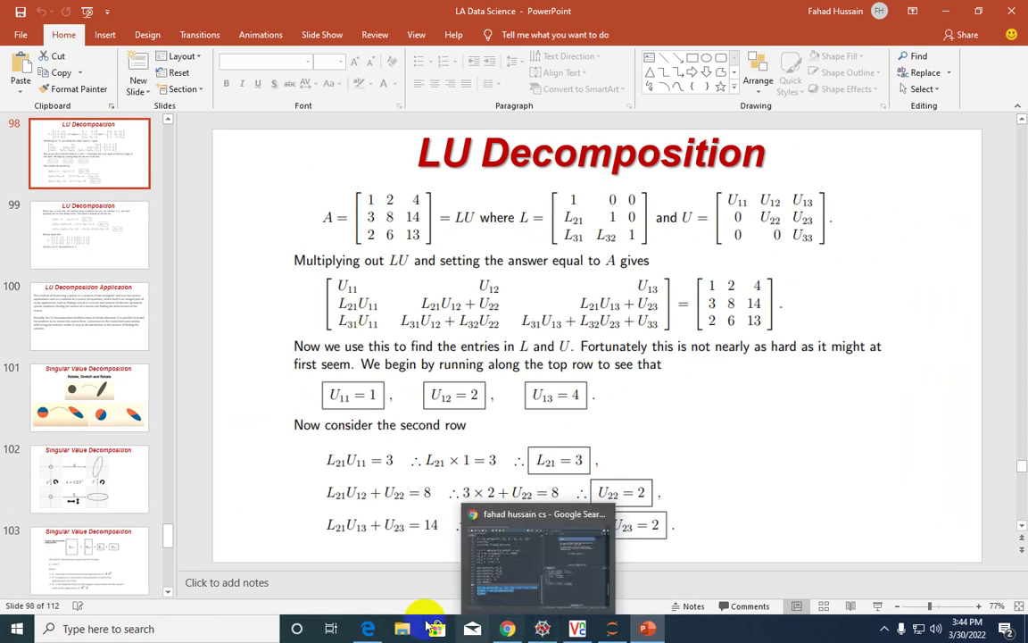
{"action": "left_click", "coordinate": [368, 628]}
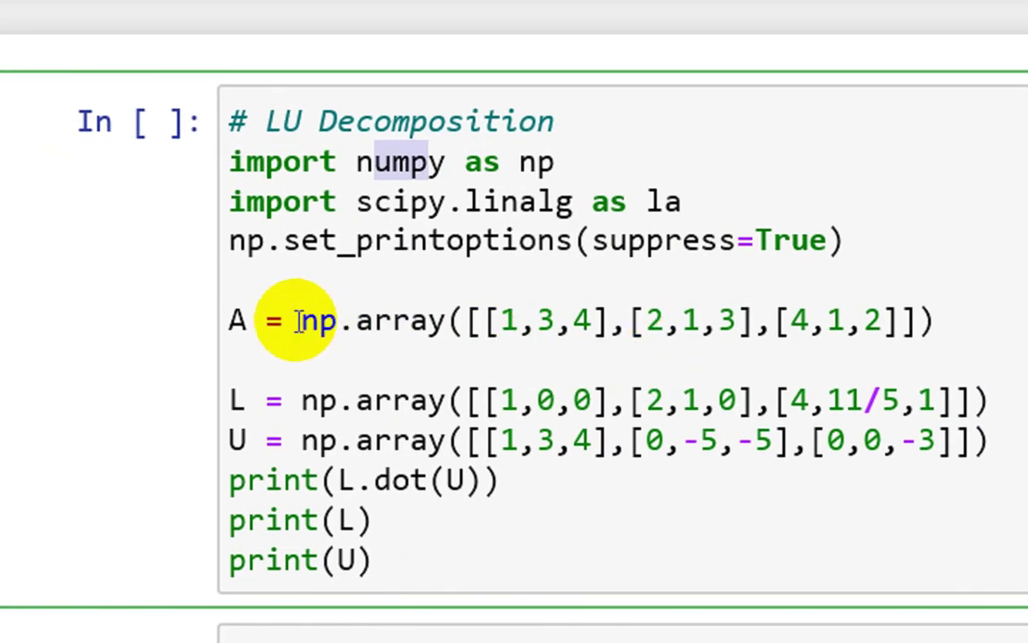
Run the LU cell, highlighting matrix A, then the printed L·U product and L matrix.
{"action": "left_click_drag", "start_coordinate": [296, 321], "coordinate": [607, 323]}
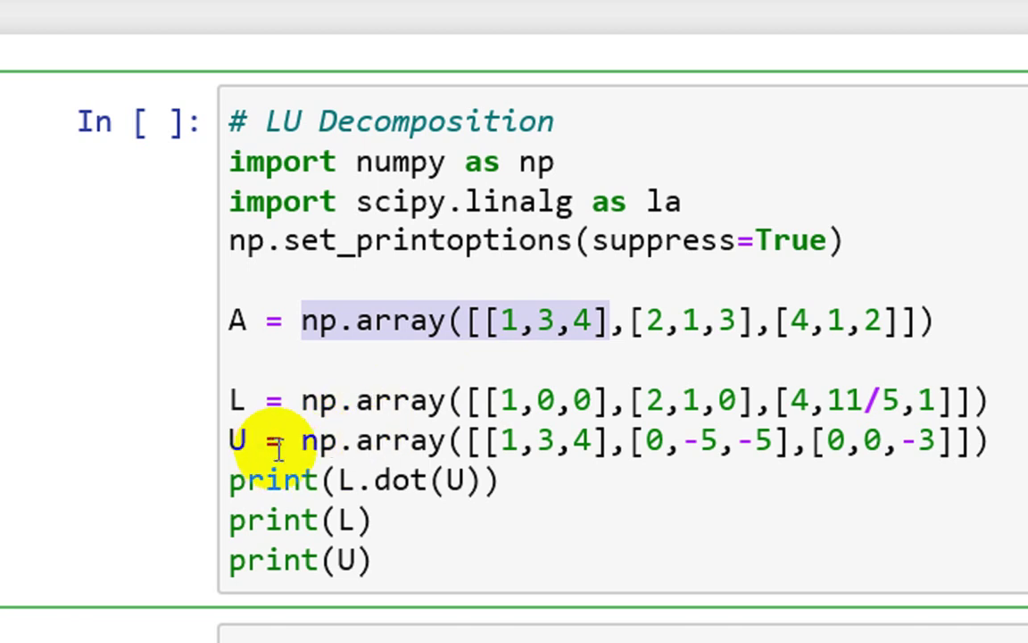
{"action": "scroll", "coordinate": [348, 465], "scroll_direction": "down", "scroll_amount": 1}
{"action": "left_click", "coordinate": [350, 473]}
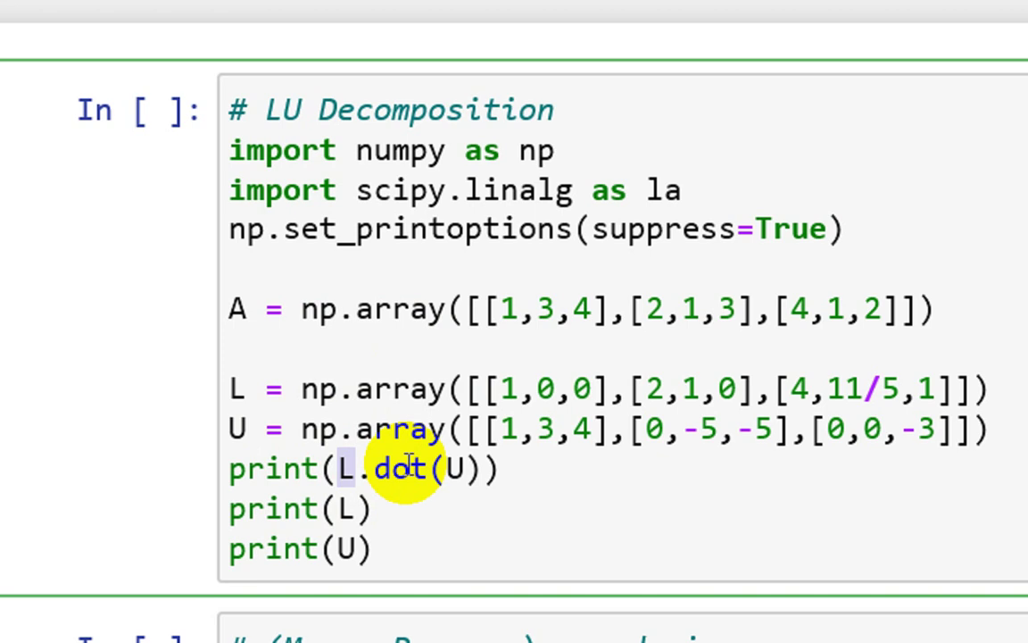
{"action": "scroll", "coordinate": [406, 466], "scroll_direction": "down", "scroll_amount": 1}
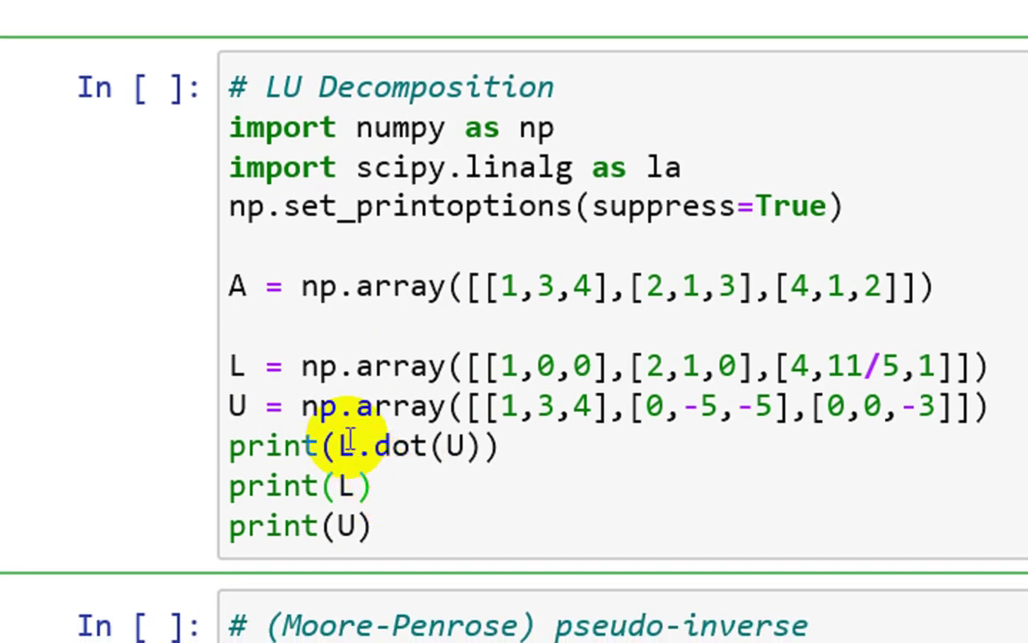
{"action": "left_click", "coordinate": [377, 478]}
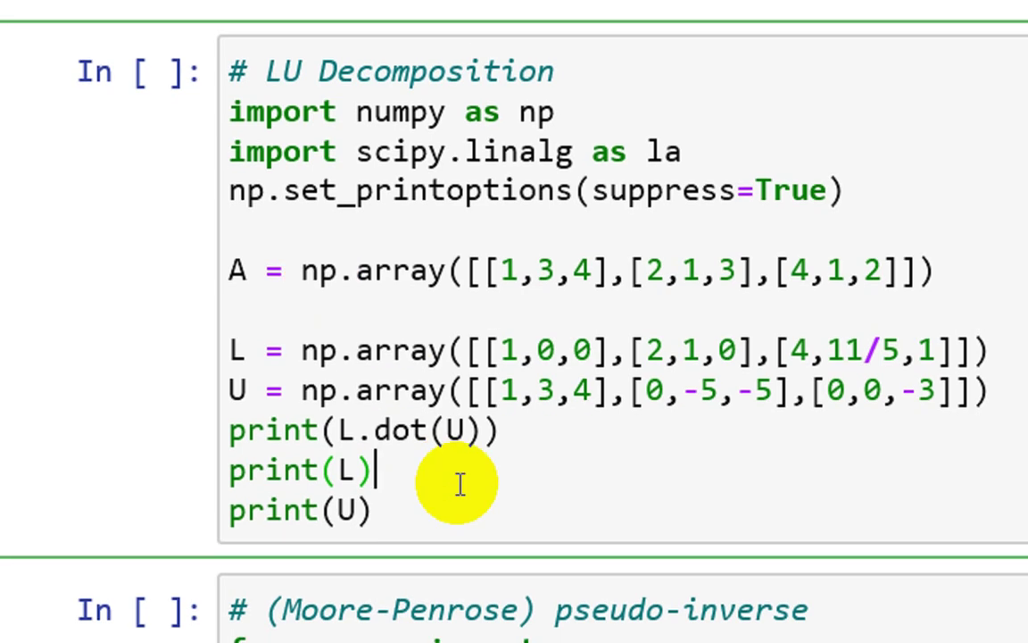
{"action": "key", "text": "ctrl+Return"}
{"action": "scroll", "coordinate": [457, 483], "scroll_direction": "down", "scroll_amount": 2}
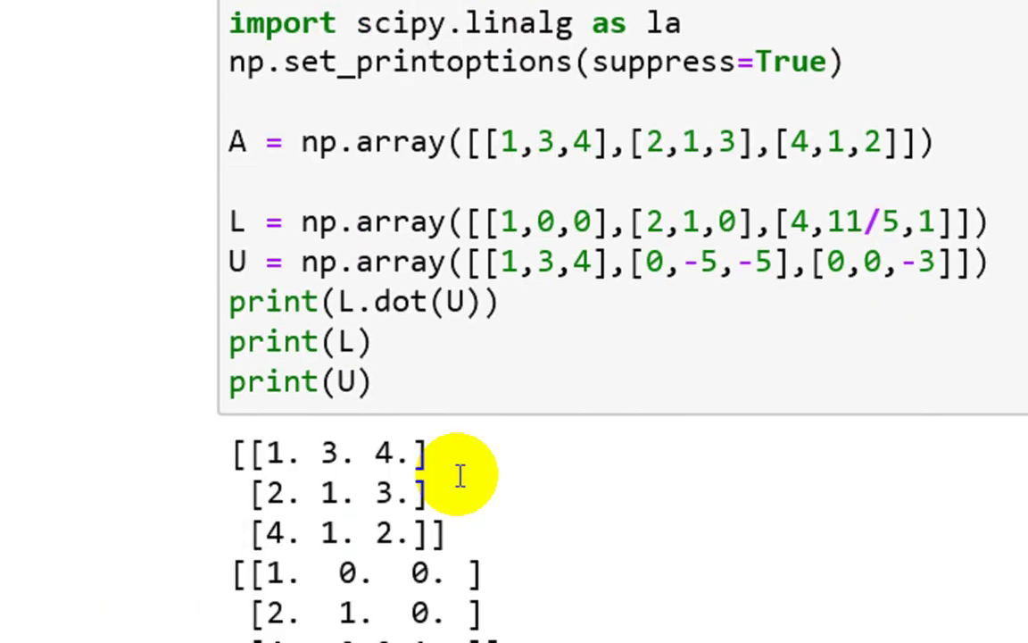
{"action": "scroll", "coordinate": [415, 420], "scroll_direction": "down", "scroll_amount": 2}
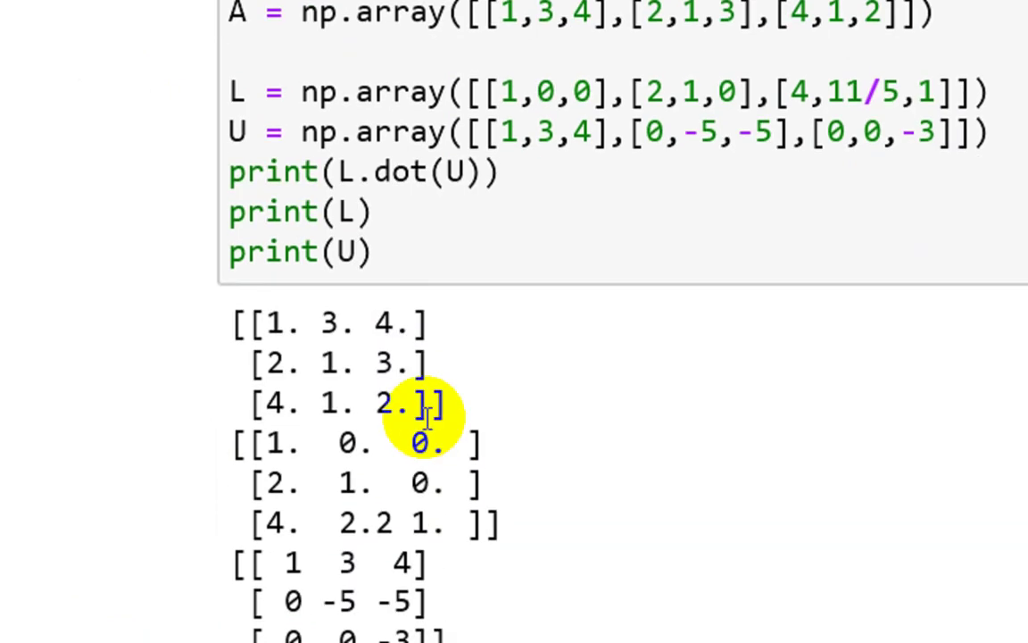
{"action": "left_click_drag", "start_coordinate": [265, 321], "coordinate": [409, 402]}
{"action": "scroll", "coordinate": [393, 483], "scroll_direction": "down", "scroll_amount": 1}
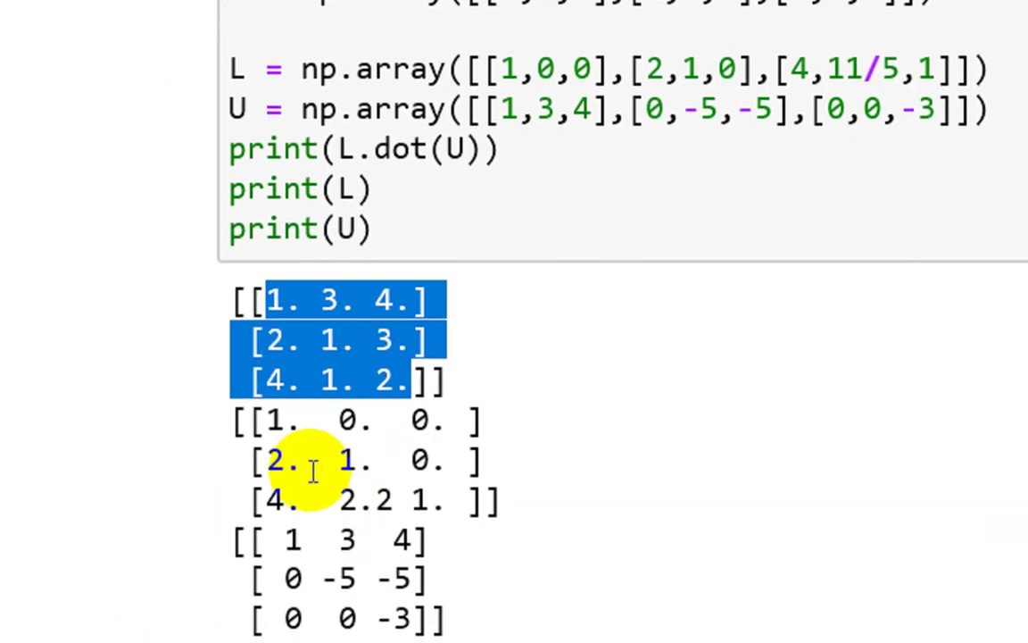
{"action": "left_click_drag", "start_coordinate": [268, 420], "coordinate": [455, 493]}
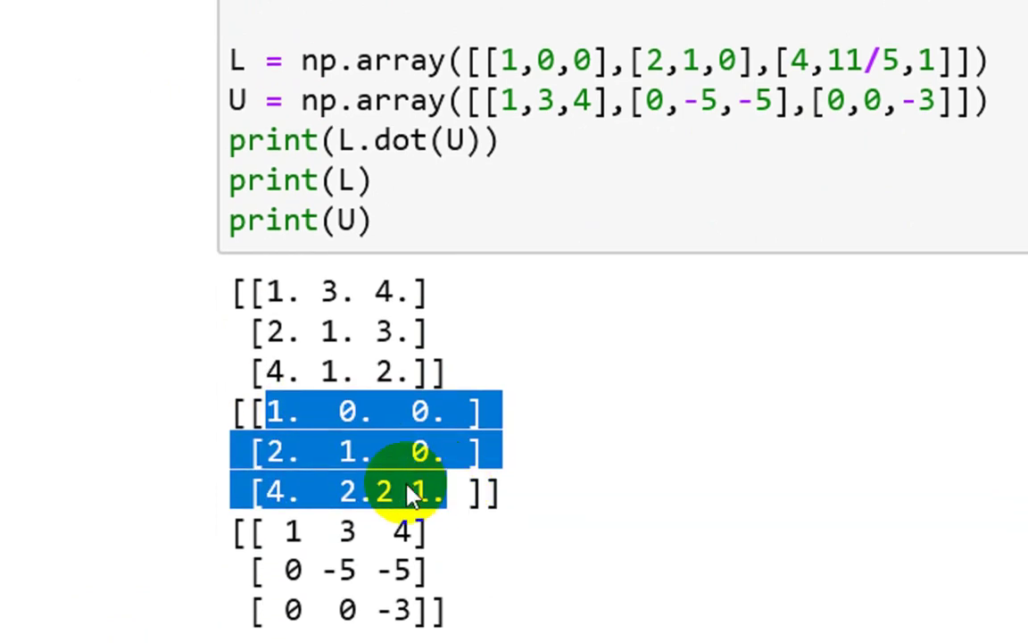
{"action": "scroll", "coordinate": [375, 500], "scroll_direction": "down", "scroll_amount": 2}
{"action": "left_click_drag", "start_coordinate": [285, 526], "coordinate": [411, 518]}
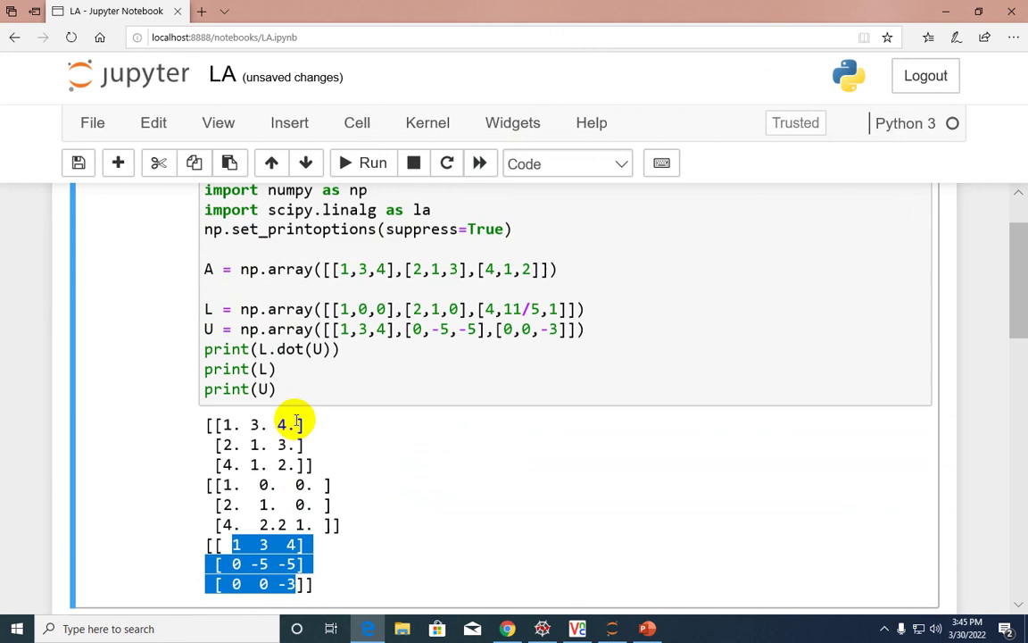
{"action": "scroll", "coordinate": [297, 423], "scroll_direction": "up", "scroll_amount": 1}
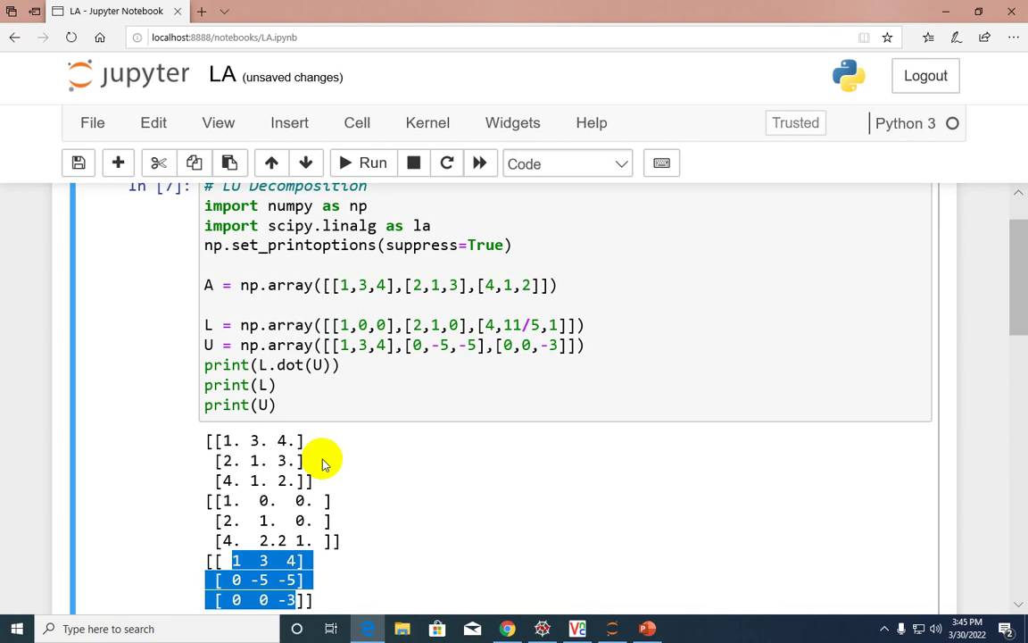
{"action": "scroll", "coordinate": [323, 462], "scroll_direction": "down", "scroll_amount": 3}
{"action": "scroll", "coordinate": [324, 461], "scroll_direction": "down", "scroll_amount": 2}
{"action": "scroll", "coordinate": [311, 455], "scroll_direction": "down", "scroll_amount": 1}
{"action": "scroll", "coordinate": [317, 442], "scroll_direction": "down", "scroll_amount": 1}
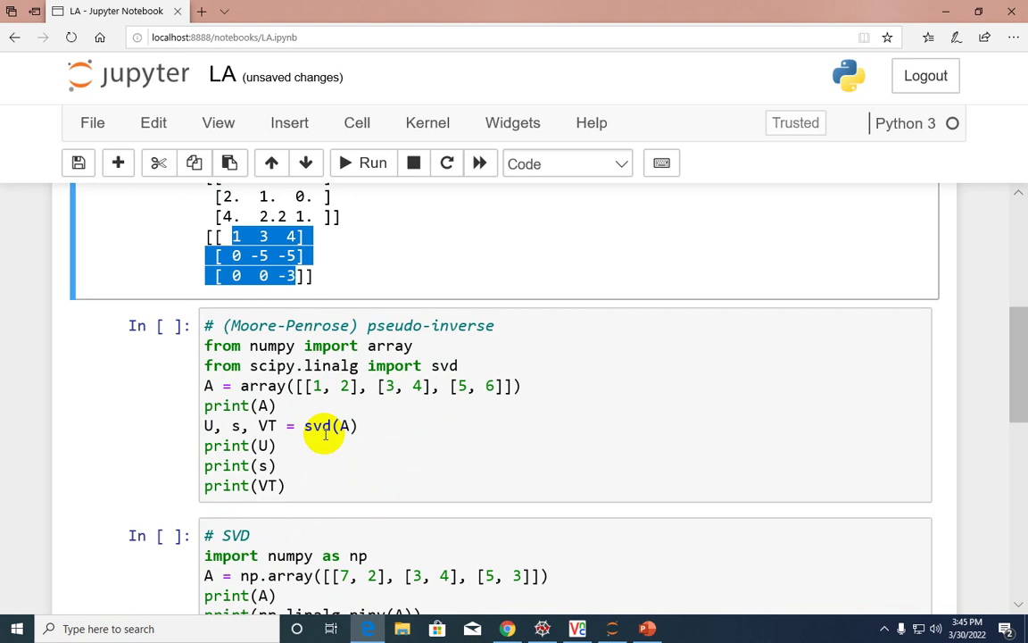
{"action": "scroll", "coordinate": [308, 421], "scroll_direction": "down", "scroll_amount": 1}
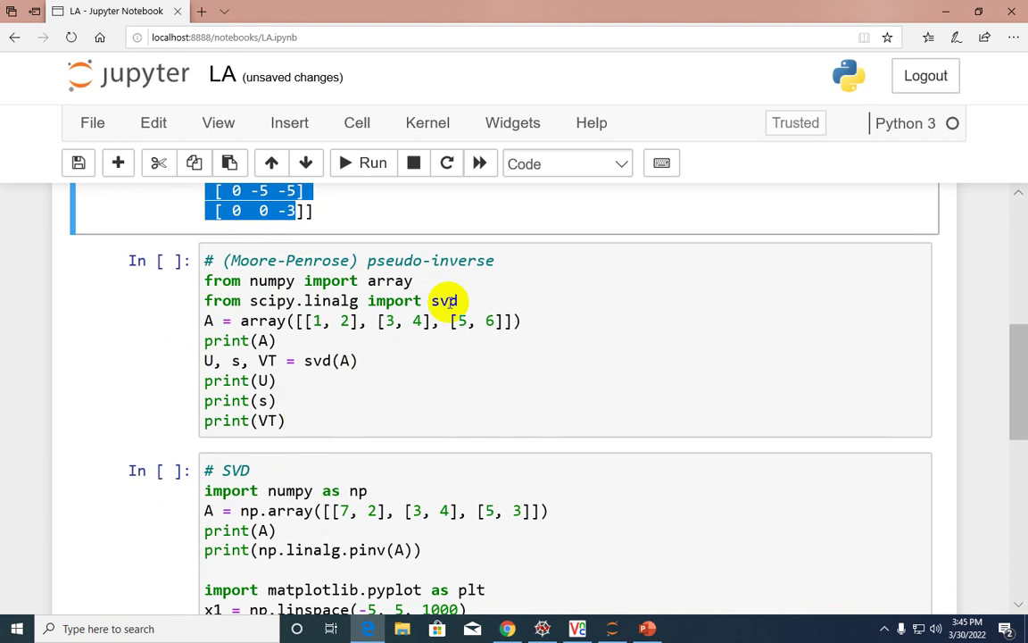
Delete the old '# (Moore-Penrose) pseudo-inverse' heading comment.
{"action": "left_click_drag", "start_coordinate": [521, 260], "coordinate": [200, 260]}
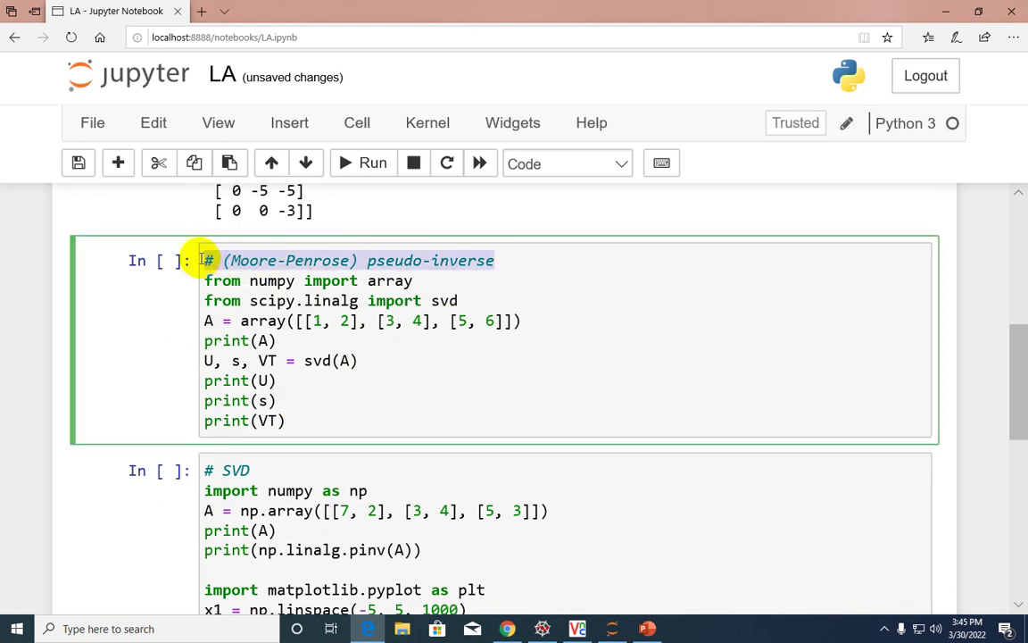
{"action": "key", "text": "BackSpace"}
{"action": "type", "text": "#"}
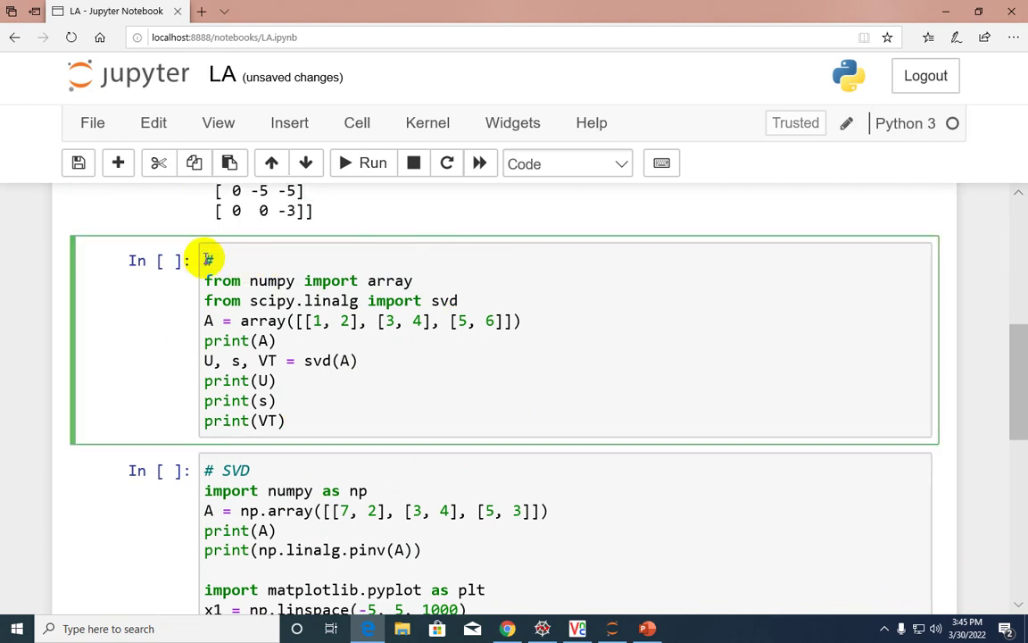
{"action": "type", "text": " SVD"}
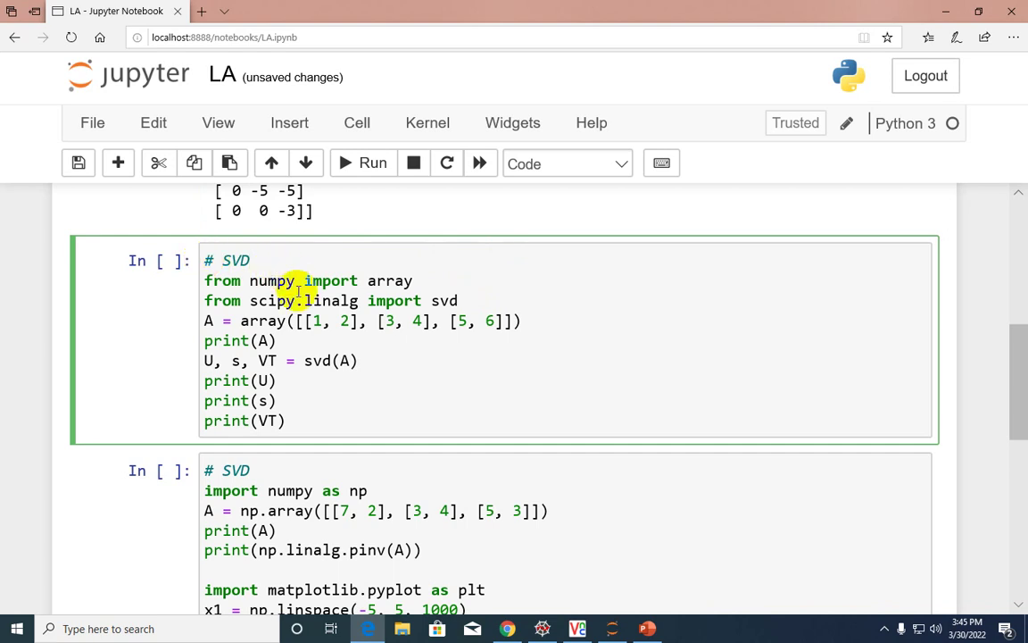
Highlight the svd import, the U, s, VT outputs and matrix A's values.
{"action": "left_click", "coordinate": [431, 301]}
{"action": "left_click_drag", "start_coordinate": [431, 301], "coordinate": [459, 301]}
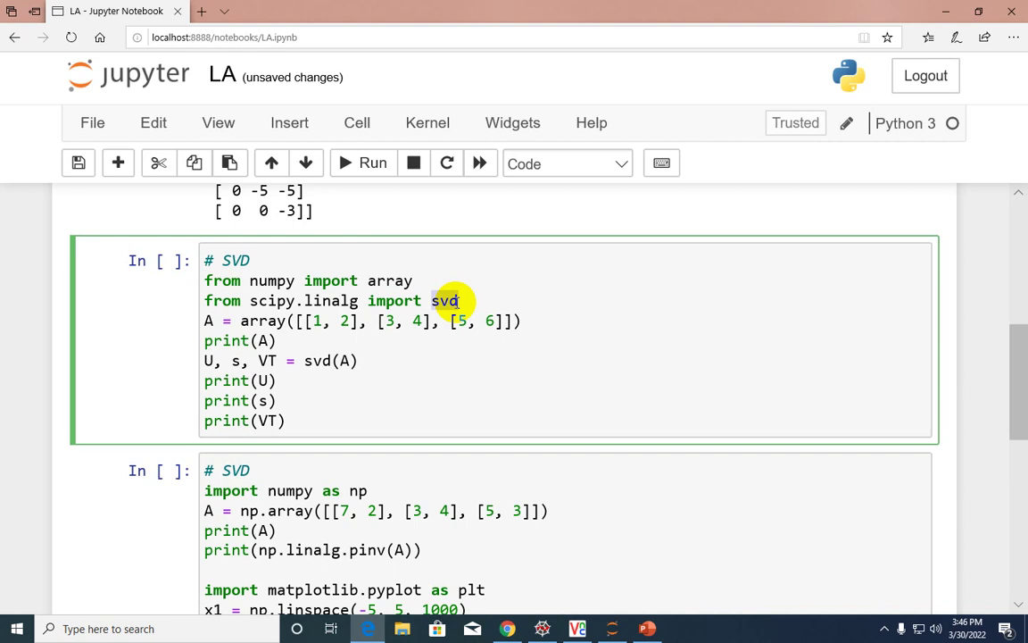
{"action": "left_click_drag", "start_coordinate": [204, 361], "coordinate": [272, 361]}
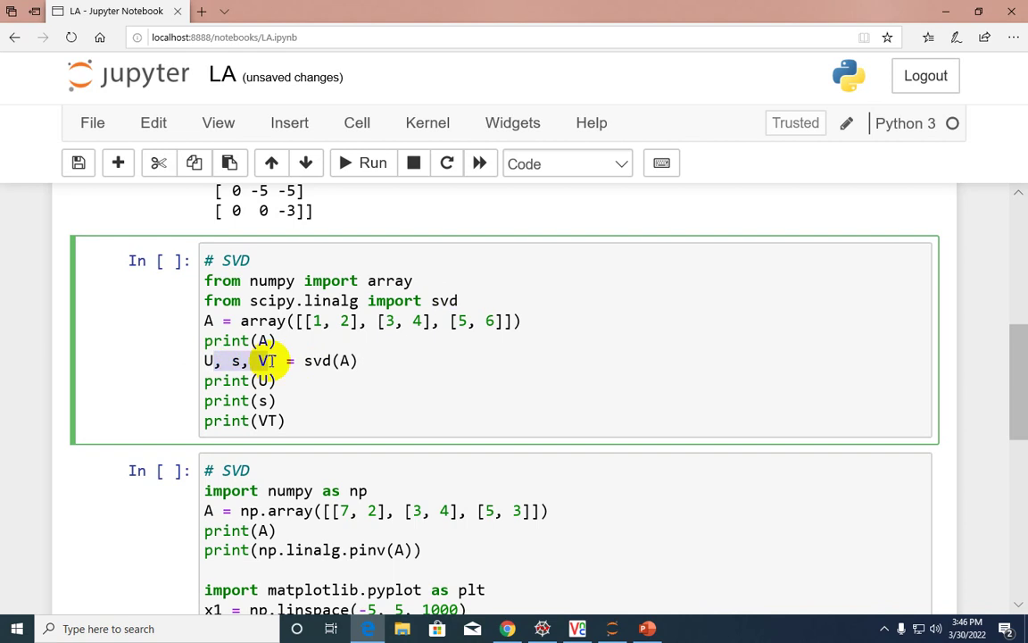
{"action": "left_click", "coordinate": [343, 361]}
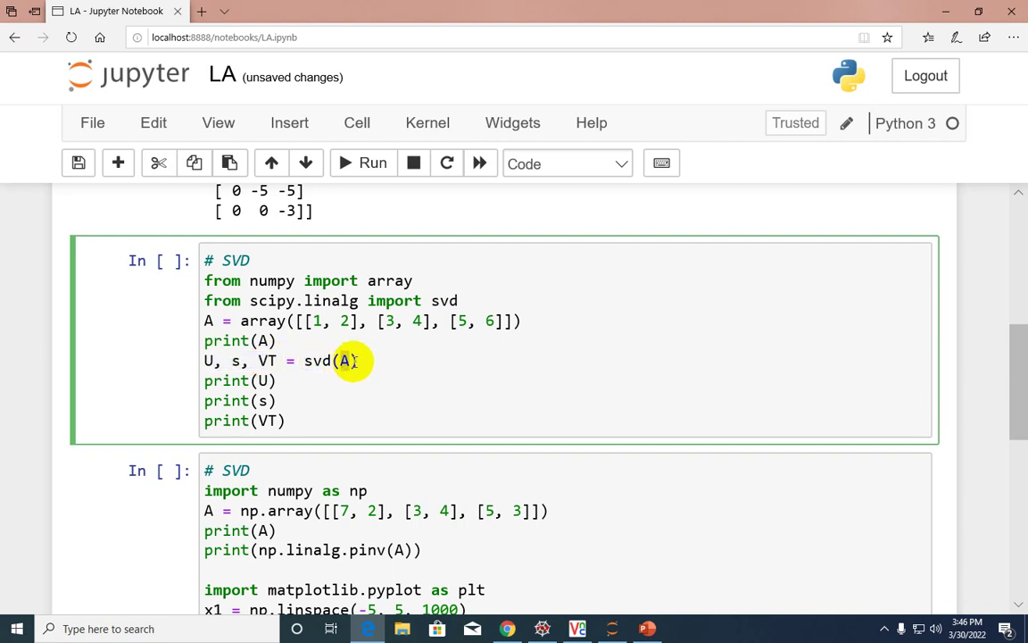
{"action": "left_click_drag", "start_coordinate": [299, 322], "coordinate": [500, 322]}
{"action": "left_click", "coordinate": [343, 361]}
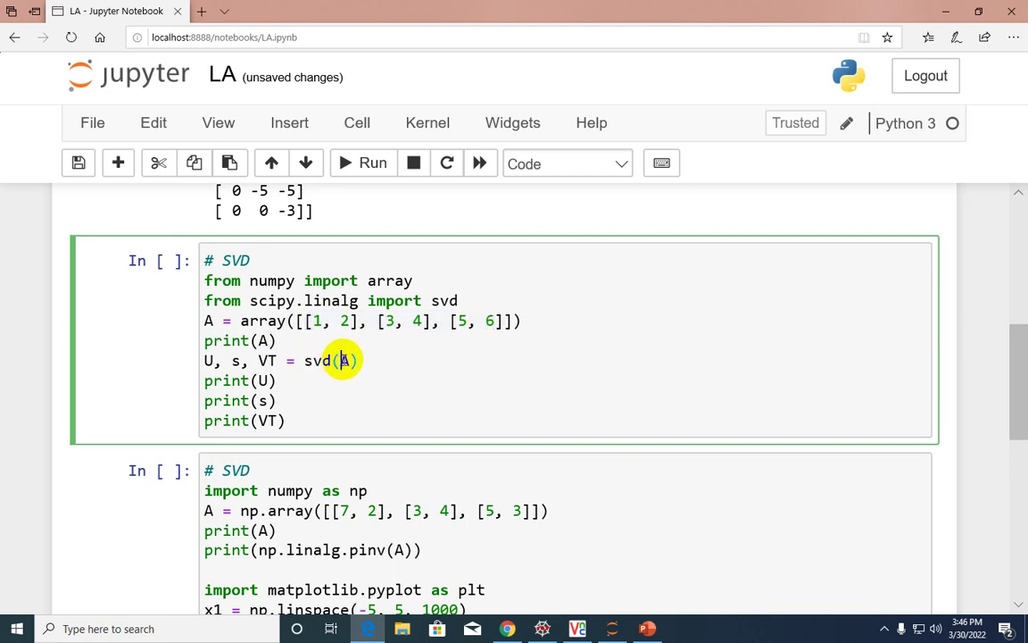
Run the SVD cell and highlight the printed matrix A and U rows.
{"action": "left_click", "coordinate": [284, 421]}
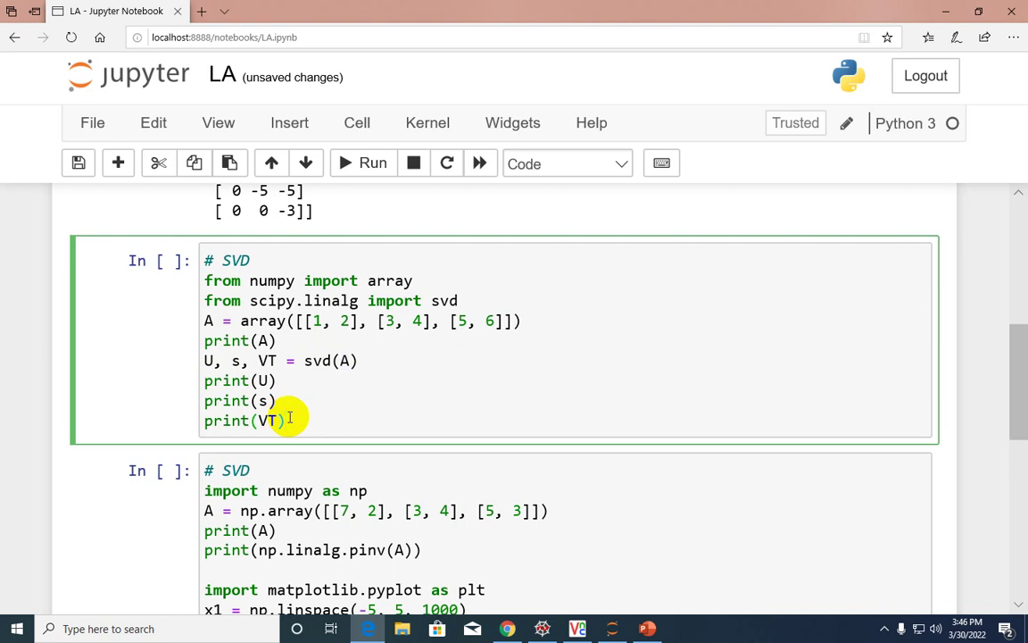
{"action": "key", "text": "shift+Return"}
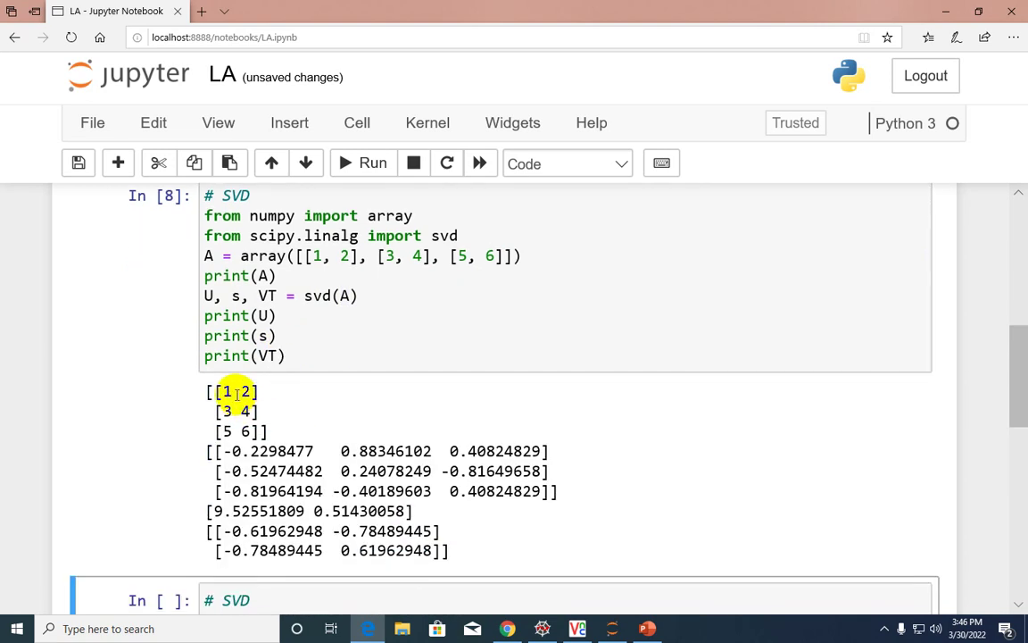
{"action": "mouse_move", "coordinate": [221, 392]}
{"action": "left_mouse_down"}
{"action": "mouse_move", "coordinate": [260, 432]}
{"action": "mouse_move", "coordinate": [477, 472]}
{"action": "left_mouse_up"}
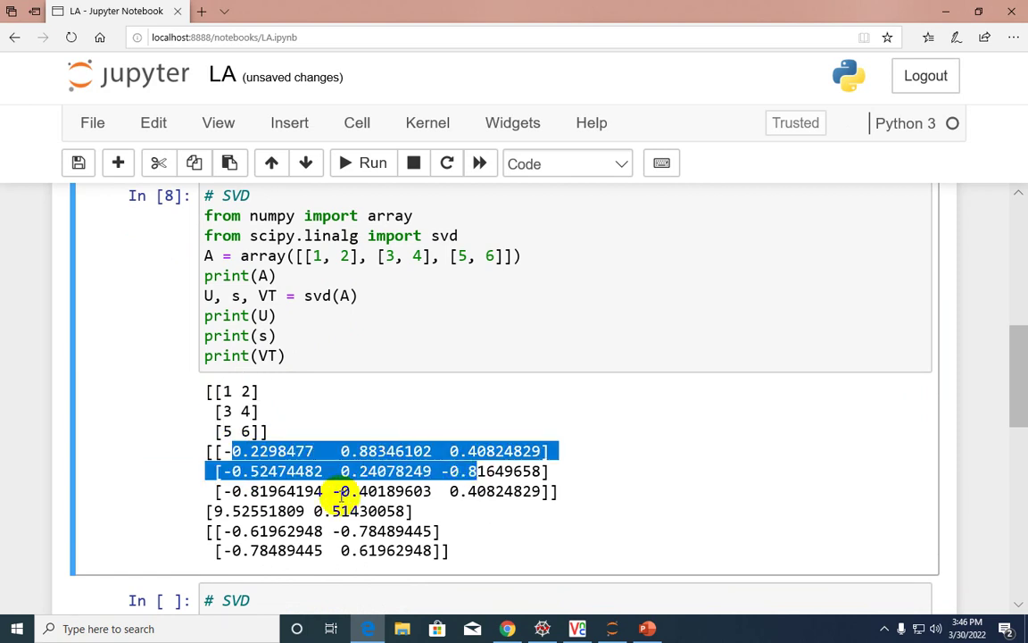
{"action": "left_click_drag", "start_coordinate": [345, 491], "coordinate": [357, 510]}
Highlight the printed VT matrix rows in the SVD output.
{"action": "left_click_drag", "start_coordinate": [231, 531], "coordinate": [441, 551]}
{"action": "scroll", "coordinate": [374, 484], "scroll_direction": "down", "scroll_amount": 3}
{"action": "scroll", "coordinate": [374, 485], "scroll_direction": "down", "scroll_amount": 3}
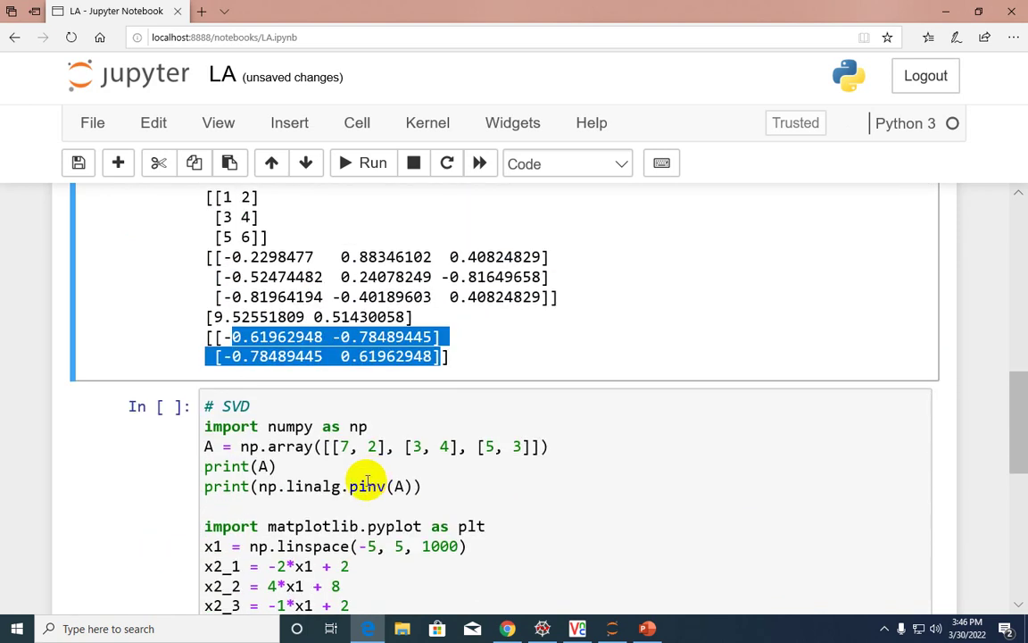
{"action": "scroll", "coordinate": [357, 446], "scroll_direction": "down", "scroll_amount": 3}
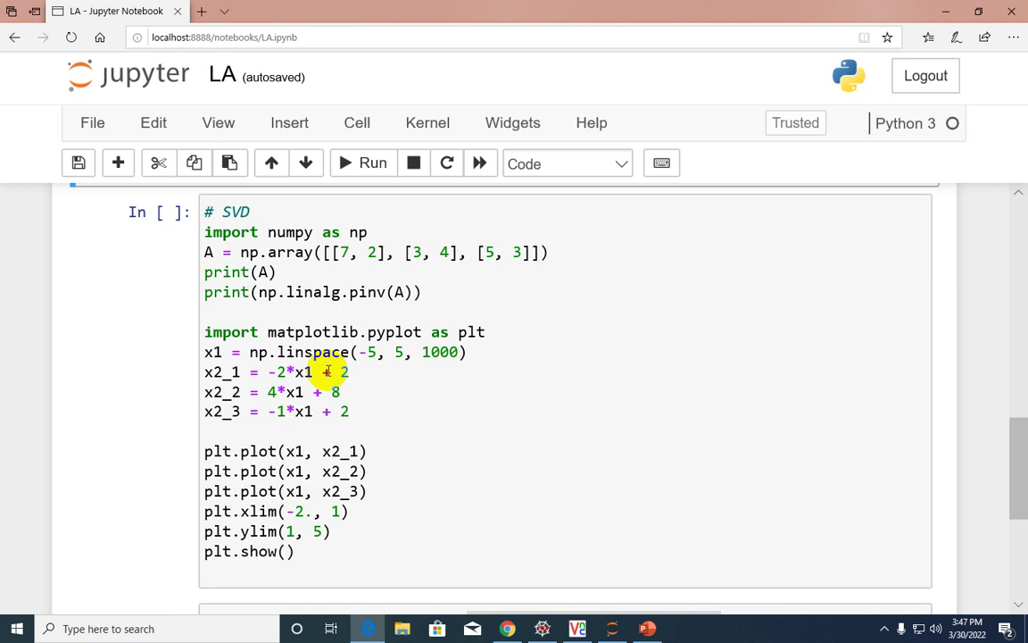
In PowerPoint, review slide 108 on pseudo-inverse cases and slide 109 on overdetermined systems.
{"action": "left_click", "coordinate": [648, 629]}
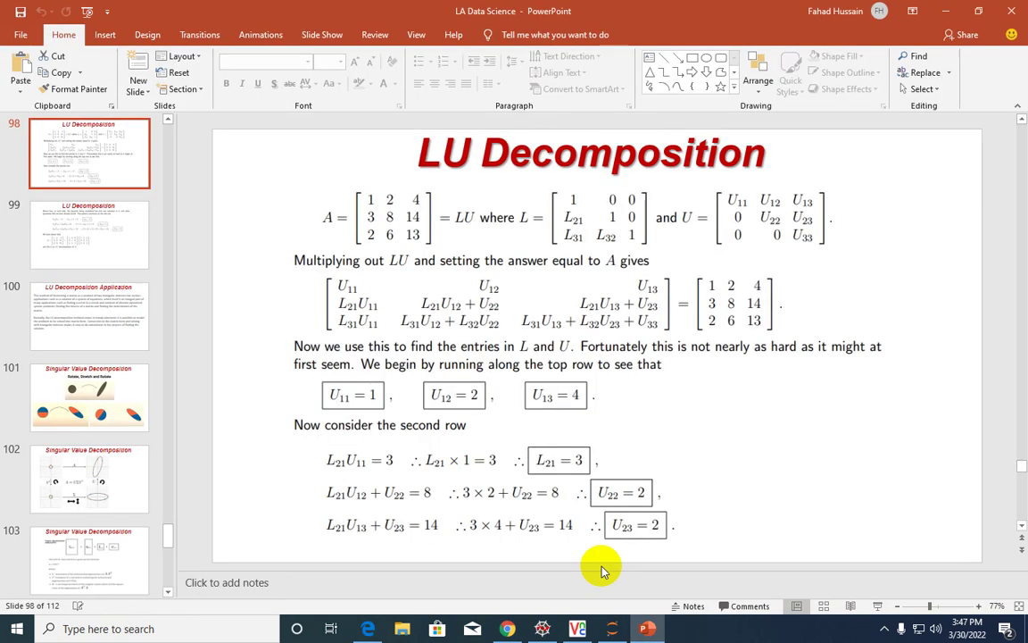
{"action": "scroll", "coordinate": [101, 433], "scroll_direction": "down", "scroll_amount": 1}
{"action": "scroll", "coordinate": [101, 433], "scroll_direction": "down", "scroll_amount": 3}
{"action": "scroll", "coordinate": [100, 433], "scroll_direction": "down", "scroll_amount": 2}
{"action": "scroll", "coordinate": [101, 433], "scroll_direction": "down", "scroll_amount": 2}
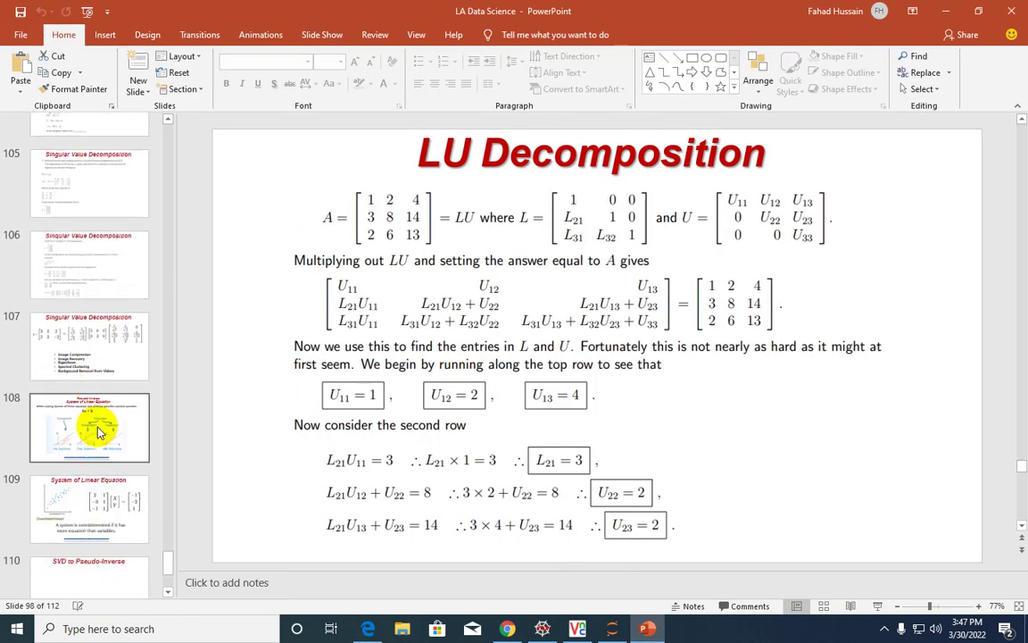
{"action": "left_click", "coordinate": [101, 486]}
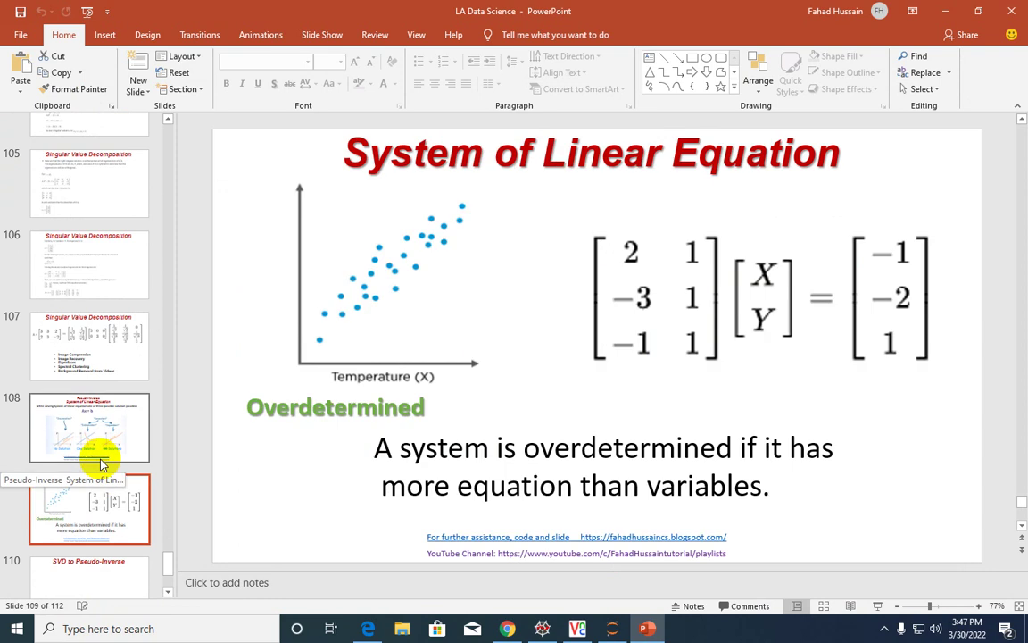
{"action": "left_click", "coordinate": [100, 457]}
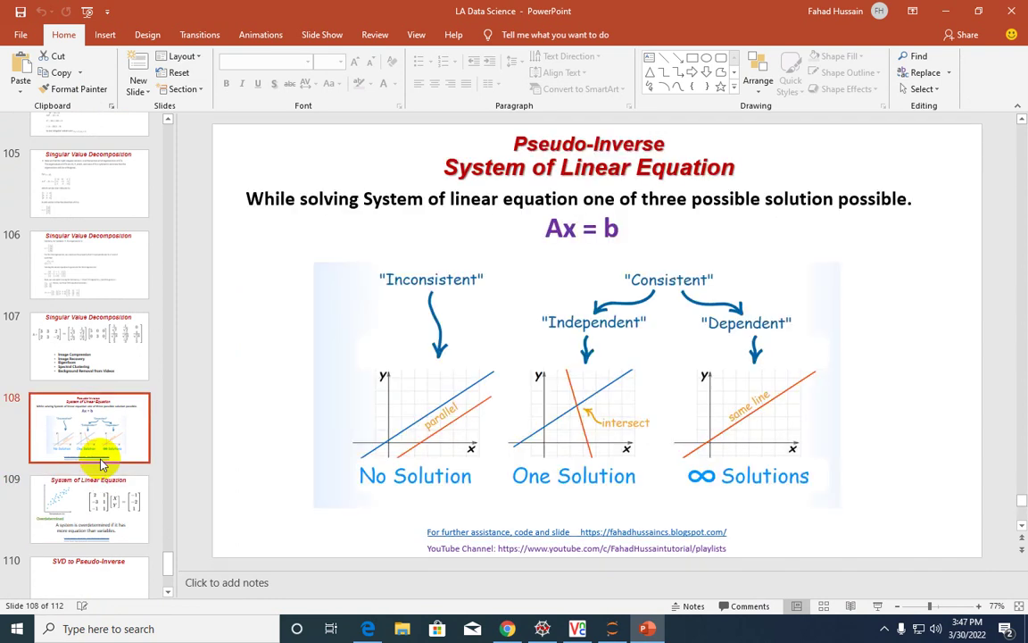
{"action": "key", "text": "Down"}
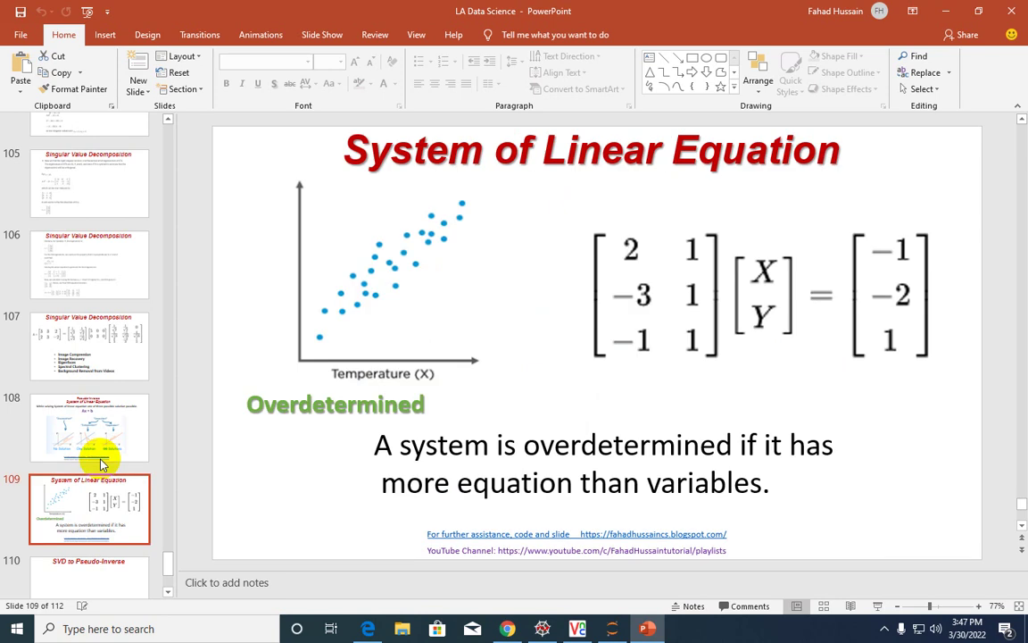
Back in Jupyter, highlight the three line equations x2_1 to x2_3.
{"action": "left_click", "coordinate": [368, 628]}
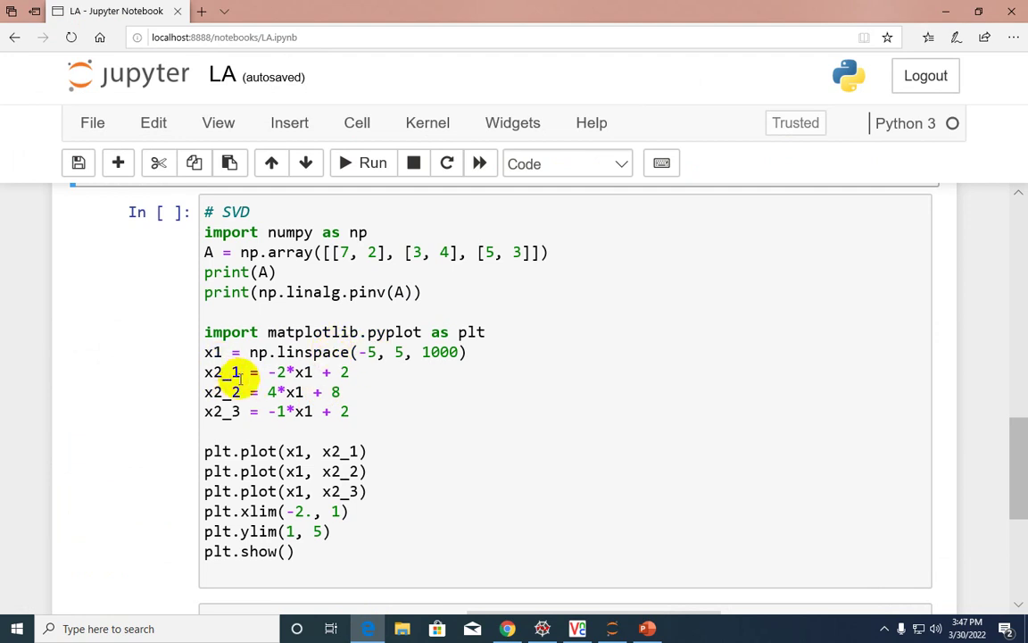
{"action": "mouse_move", "coordinate": [267, 373]}
{"action": "left_mouse_down"}
{"action": "mouse_move", "coordinate": [308, 372]}
{"action": "mouse_move", "coordinate": [340, 392]}
{"action": "left_mouse_up"}
{"action": "left_click", "coordinate": [267, 392]}
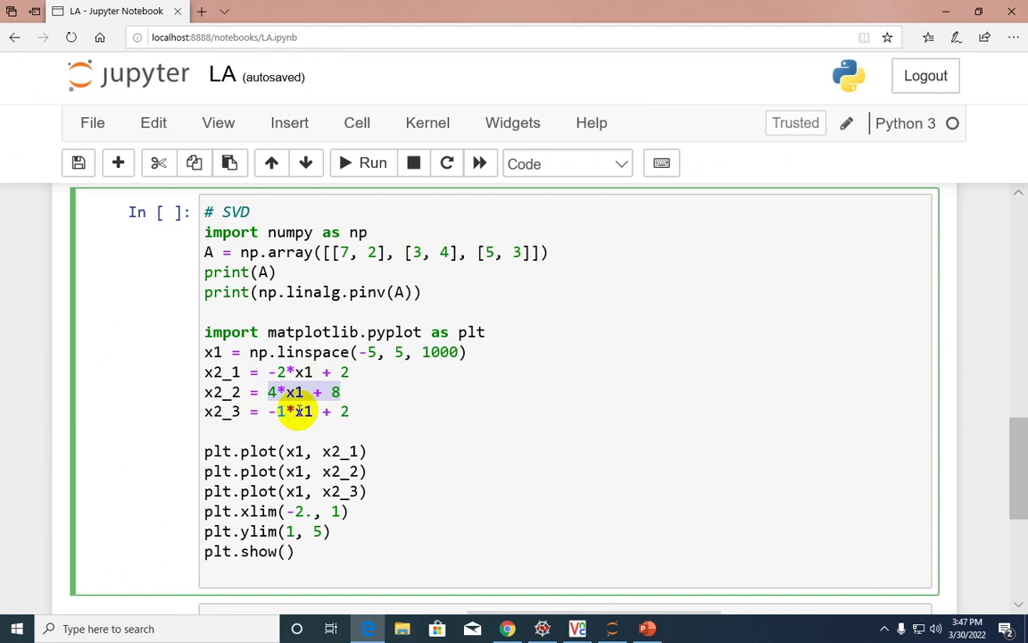
{"action": "left_click_drag", "start_coordinate": [268, 411], "coordinate": [351, 412]}
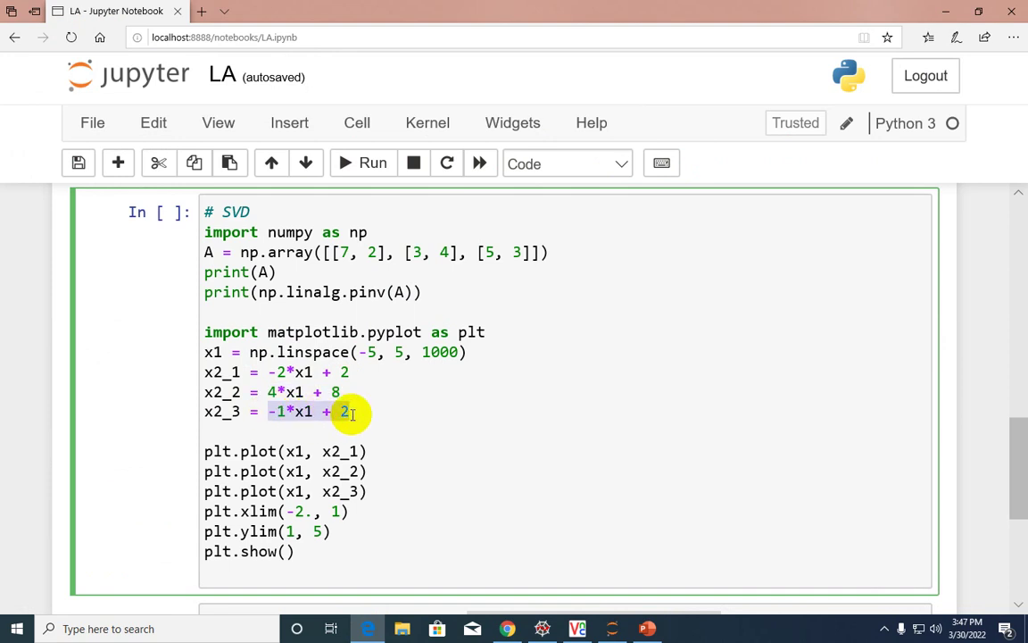
{"action": "left_click_drag", "start_coordinate": [241, 411], "coordinate": [205, 372]}
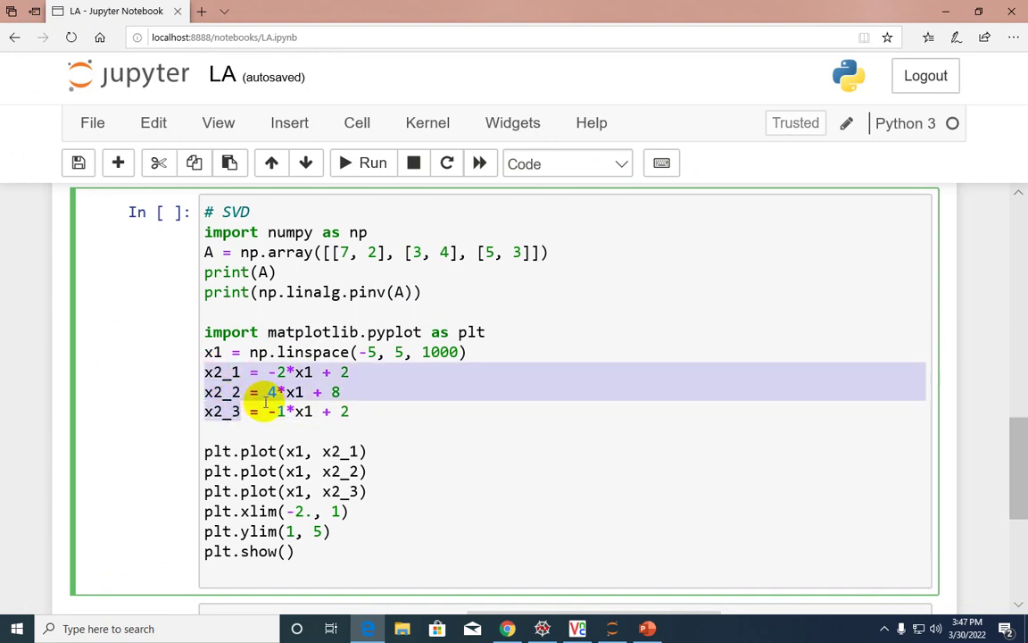
{"action": "left_click", "coordinate": [341, 332]}
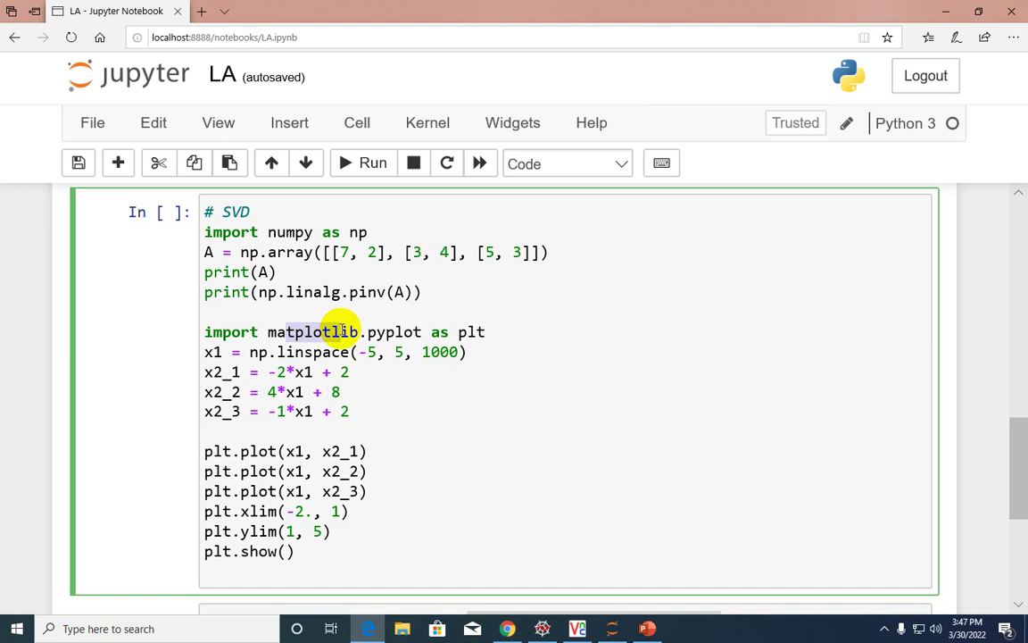
Highlight the plotting and axis-limit lines, the line equations, linspace call and array values.
{"action": "left_click", "coordinate": [349, 511]}
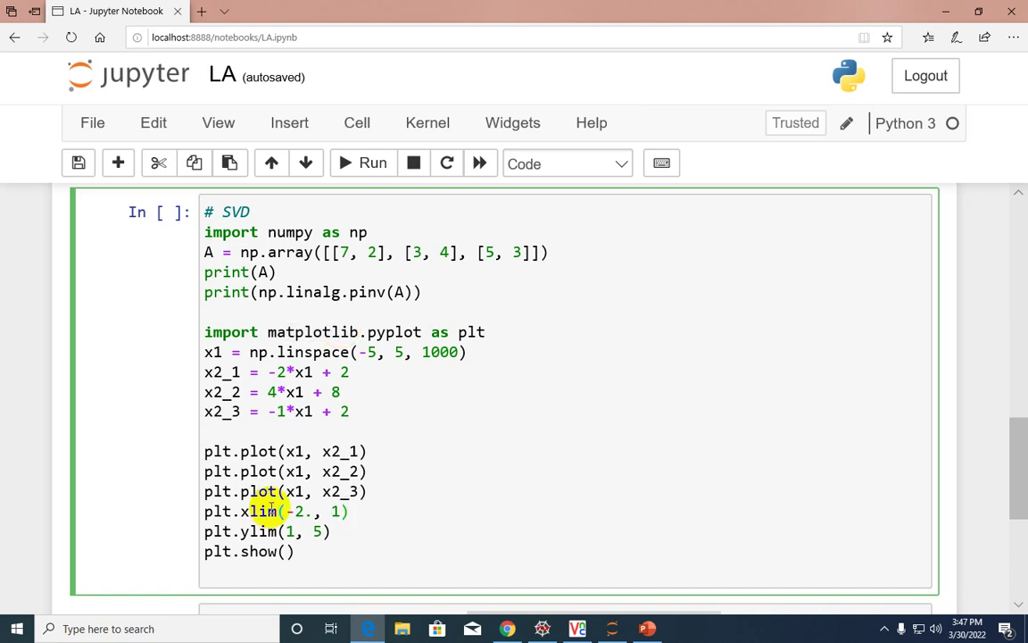
{"action": "left_click_drag", "start_coordinate": [204, 450], "coordinate": [331, 532]}
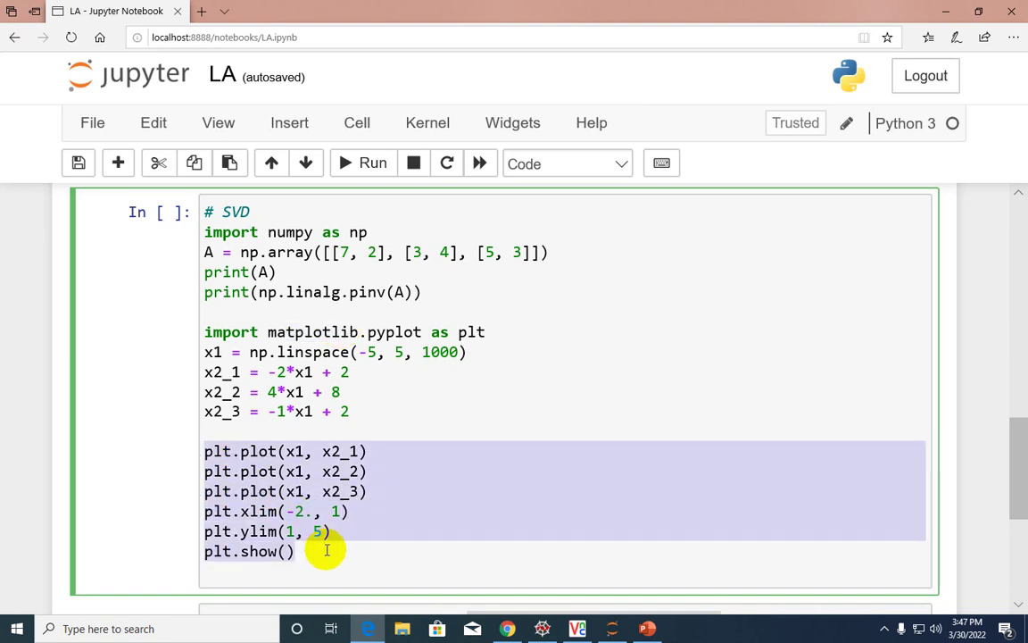
{"action": "left_click_drag", "start_coordinate": [267, 372], "coordinate": [346, 412]}
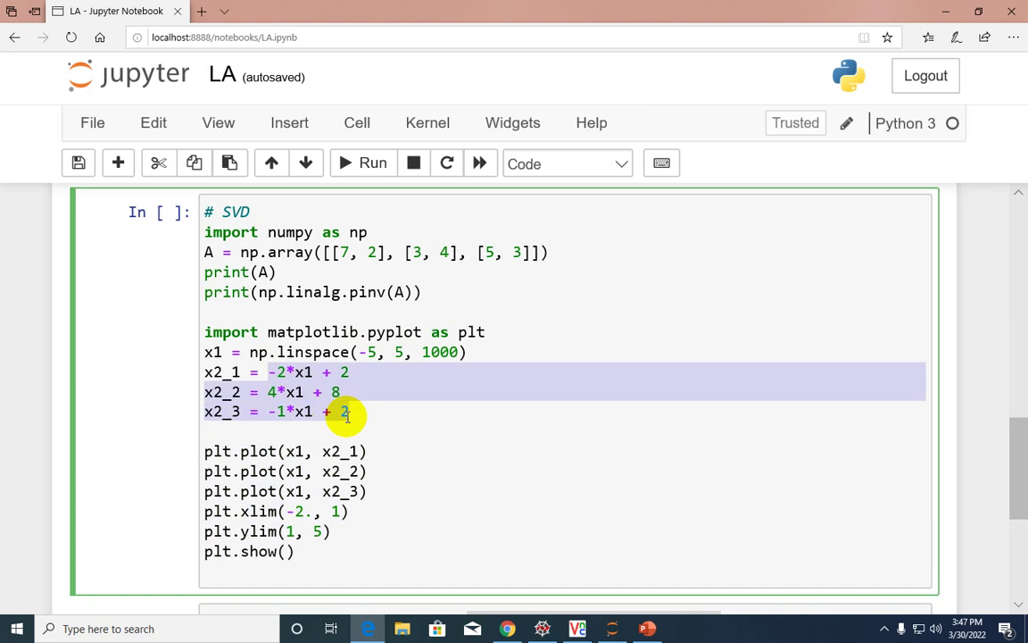
{"action": "left_click_drag", "start_coordinate": [281, 352], "coordinate": [346, 352]}
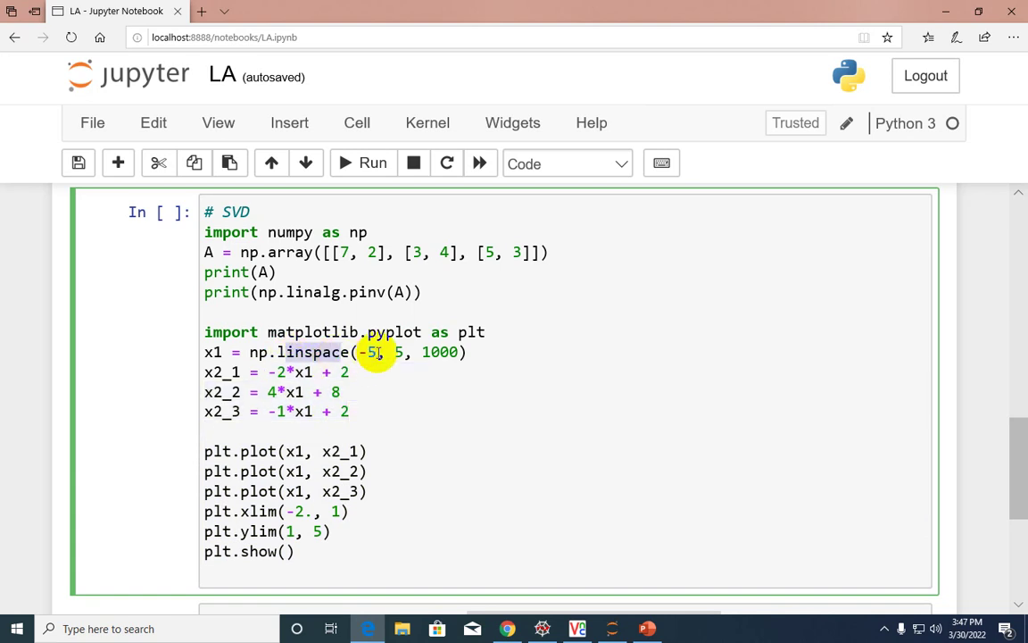
{"action": "left_click_drag", "start_coordinate": [277, 253], "coordinate": [378, 252]}
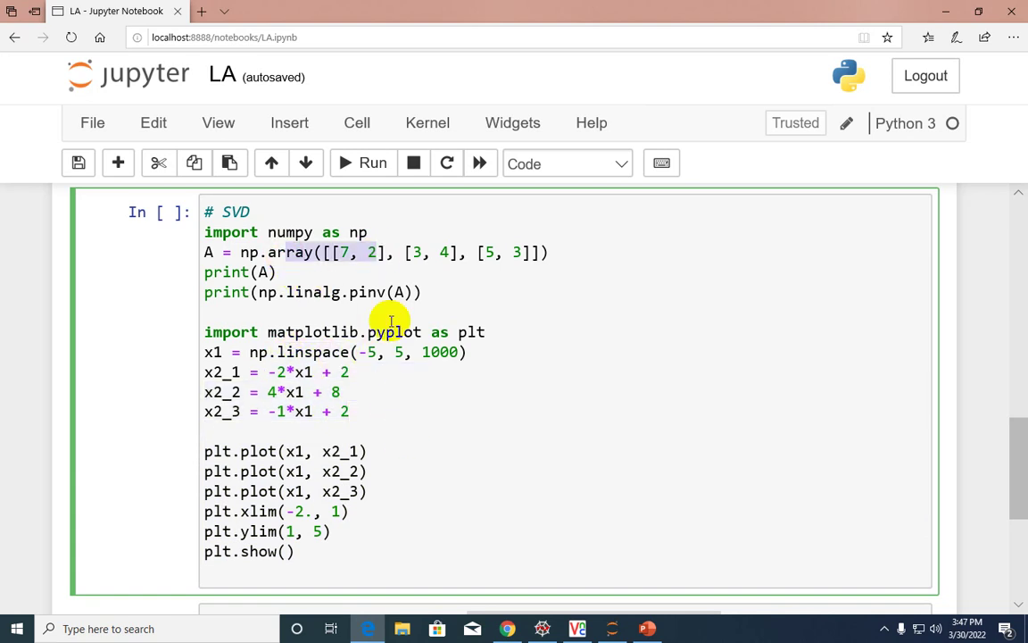
{"action": "left_click", "coordinate": [414, 402]}
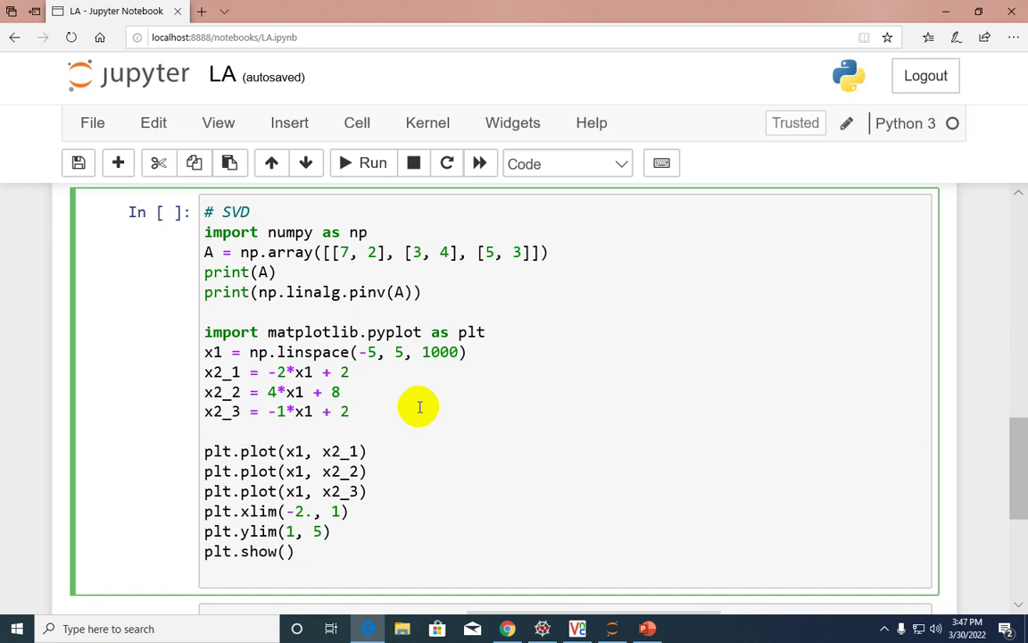
Run the pinv and three-line plot cell, then highlight the pinv function name.
{"action": "key", "text": "shift+Return"}
{"action": "scroll", "coordinate": [420, 419], "scroll_direction": "down", "scroll_amount": 3}
{"action": "scroll", "coordinate": [407, 438], "scroll_direction": "down", "scroll_amount": 3}
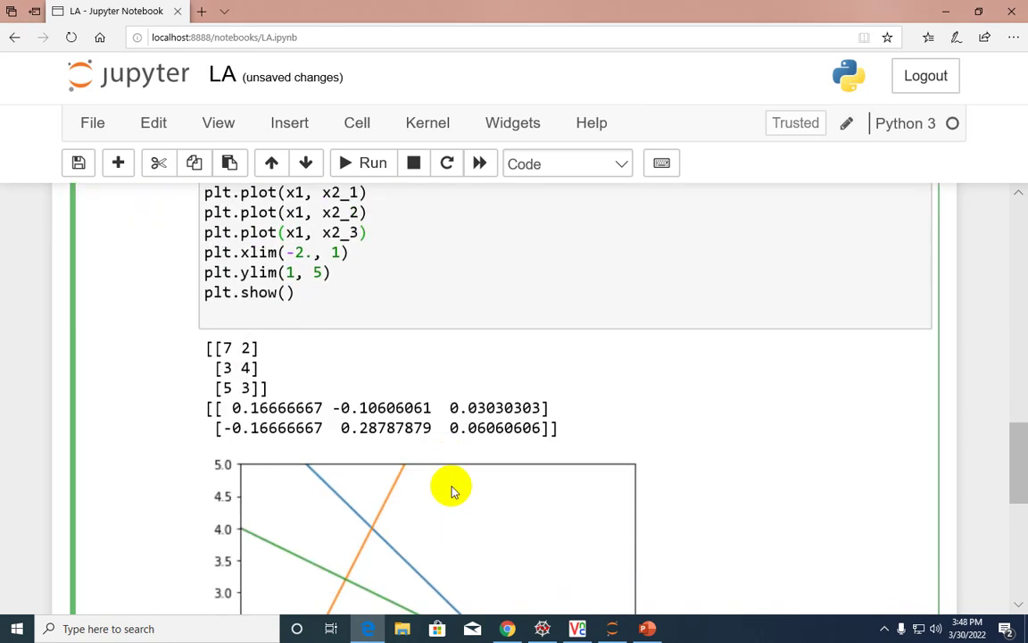
{"action": "scroll", "coordinate": [406, 438], "scroll_direction": "down", "scroll_amount": 3}
{"action": "scroll", "coordinate": [400, 438], "scroll_direction": "down", "scroll_amount": 2}
{"action": "scroll", "coordinate": [424, 480], "scroll_direction": "up", "scroll_amount": 3}
{"action": "left_click_drag", "start_coordinate": [223, 281], "coordinate": [254, 321]}
{"action": "scroll", "coordinate": [329, 396], "scroll_direction": "up", "scroll_amount": 3}
{"action": "scroll", "coordinate": [329, 395], "scroll_direction": "up", "scroll_amount": 2}
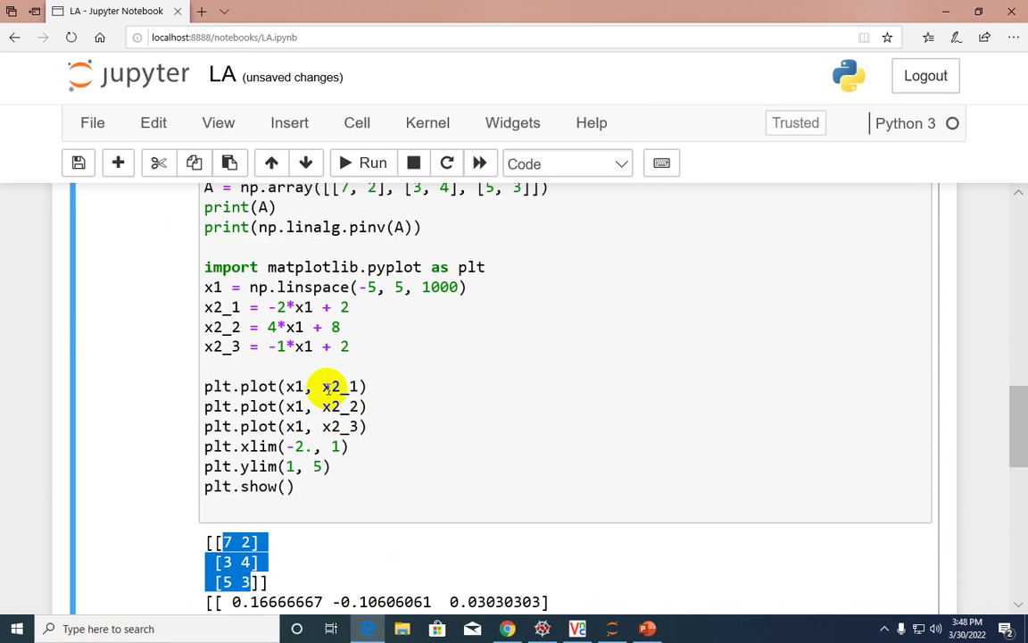
{"action": "scroll", "coordinate": [329, 396], "scroll_direction": "up", "scroll_amount": 2}
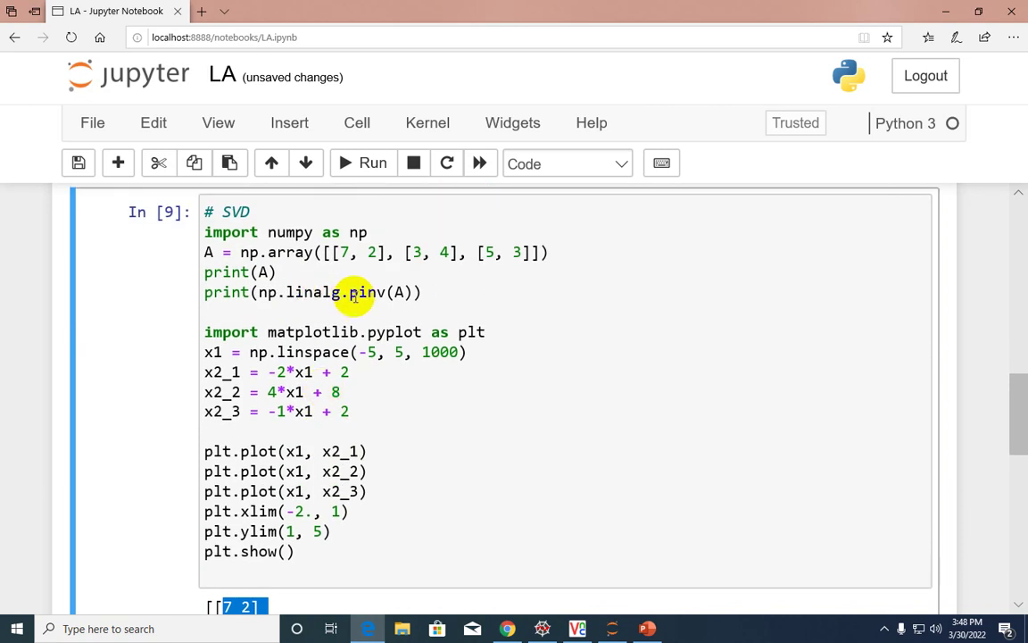
{"action": "left_click_drag", "start_coordinate": [350, 292], "coordinate": [384, 292]}
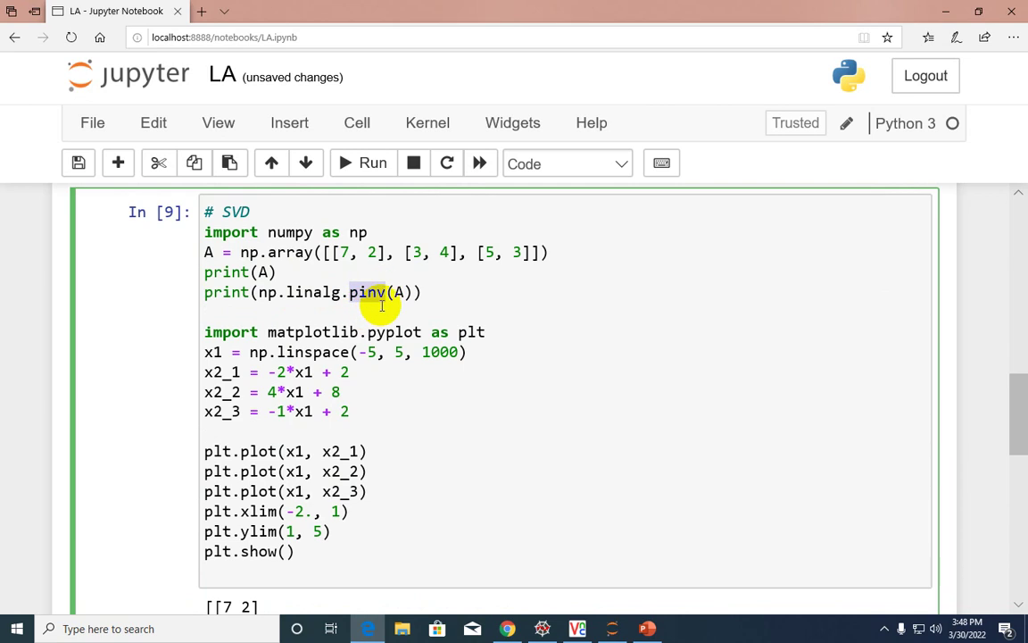
{"action": "scroll", "coordinate": [382, 357], "scroll_direction": "down", "scroll_amount": 5}
{"action": "scroll", "coordinate": [383, 357], "scroll_direction": "down", "scroll_amount": 3}
{"action": "left_click_drag", "start_coordinate": [241, 407], "coordinate": [540, 433]}
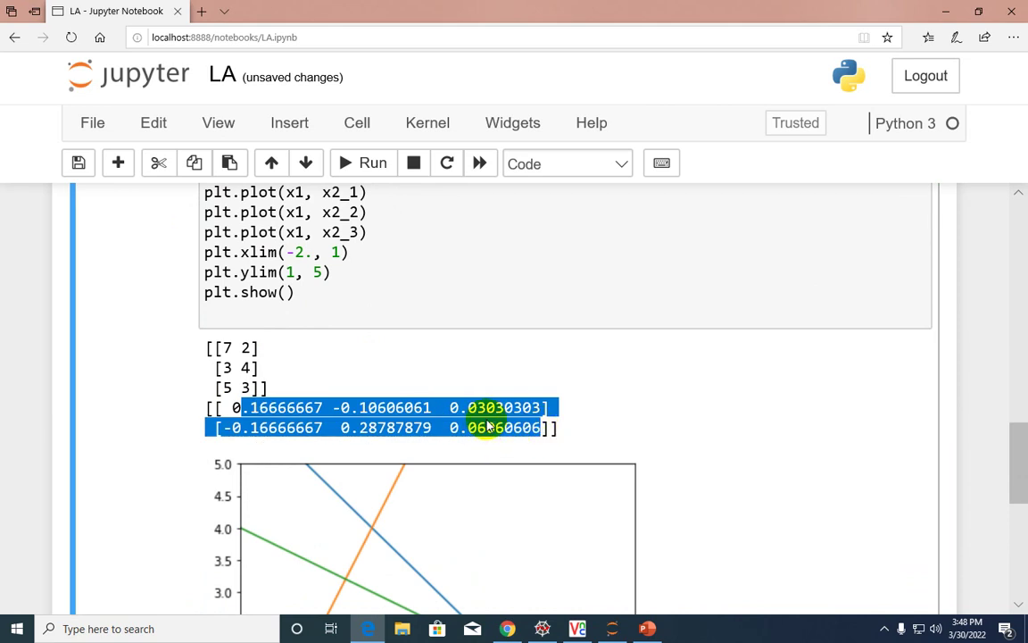
{"action": "scroll", "coordinate": [482, 433], "scroll_direction": "down", "scroll_amount": 2}
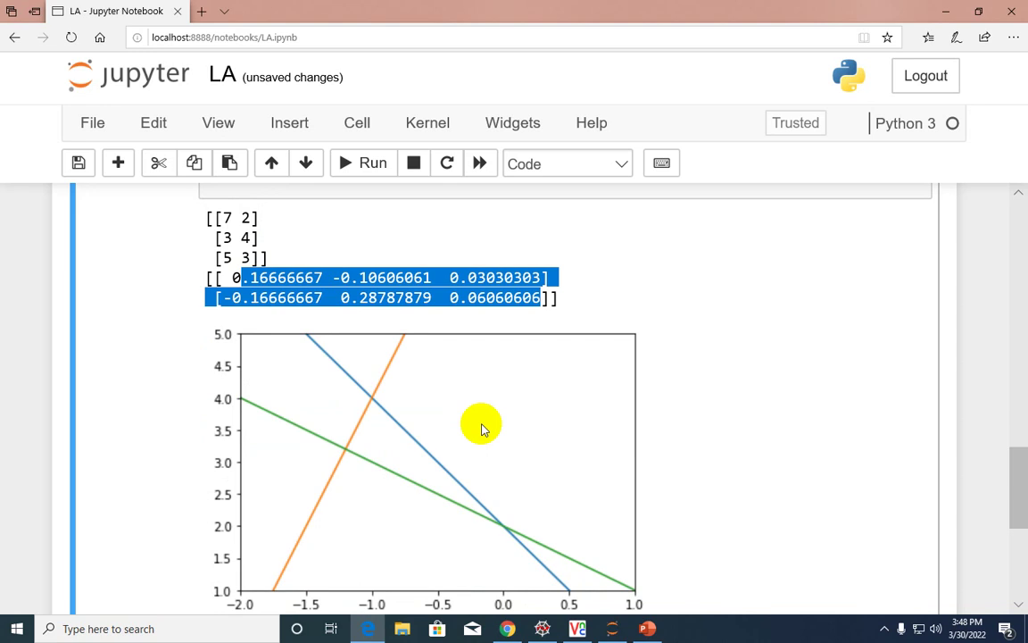
{"action": "scroll", "coordinate": [480, 429], "scroll_direction": "up", "scroll_amount": 3}
{"action": "scroll", "coordinate": [480, 411], "scroll_direction": "up", "scroll_amount": 2}
{"action": "left_click_drag", "start_coordinate": [375, 384], "coordinate": [204, 308]}
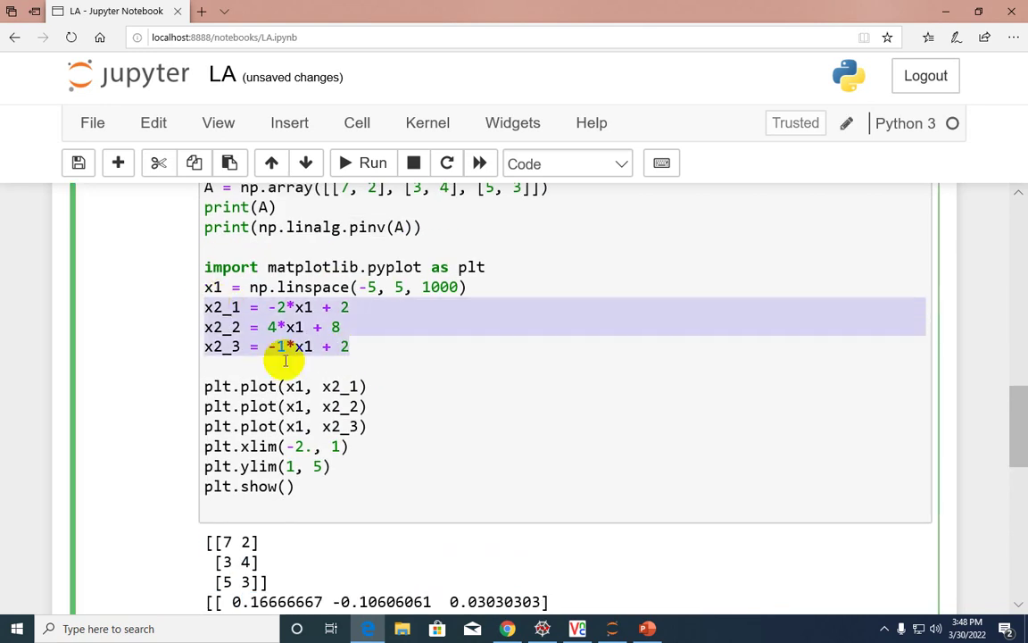
{"action": "scroll", "coordinate": [357, 406], "scroll_direction": "down", "scroll_amount": 4}
{"action": "scroll", "coordinate": [375, 428], "scroll_direction": "down", "scroll_amount": 2}
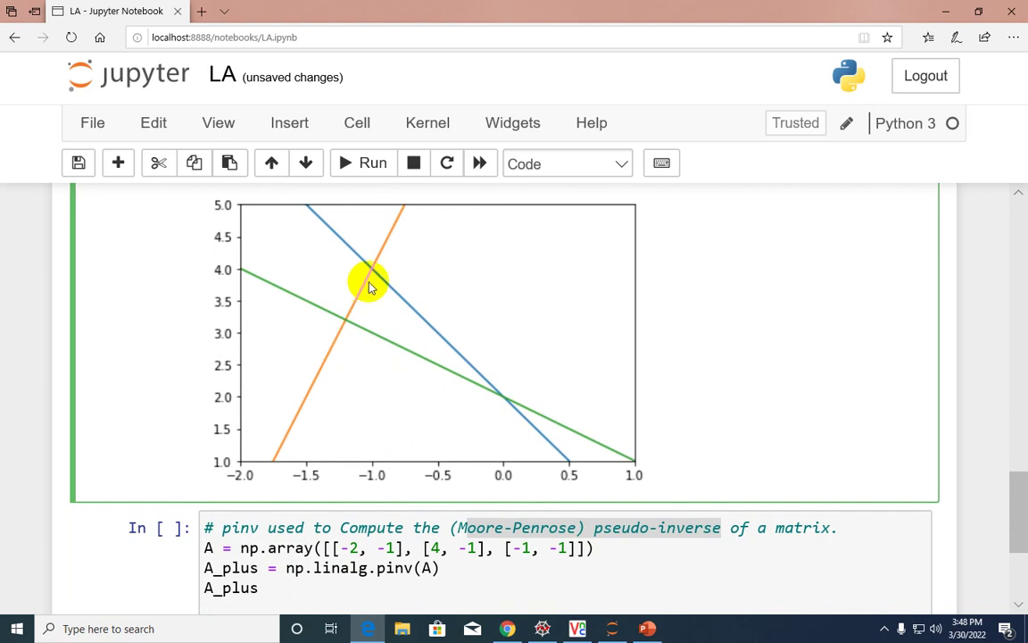
{"action": "scroll", "coordinate": [393, 339], "scroll_direction": "down", "scroll_amount": 1}
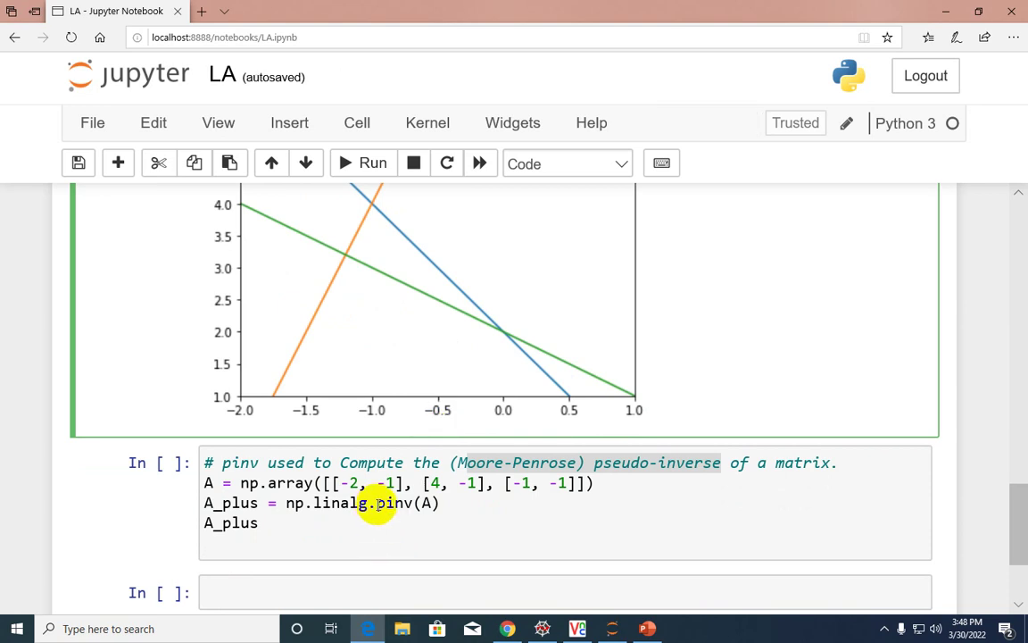
{"action": "left_click", "coordinate": [392, 504]}
{"action": "double_click", "coordinate": [393, 504]}
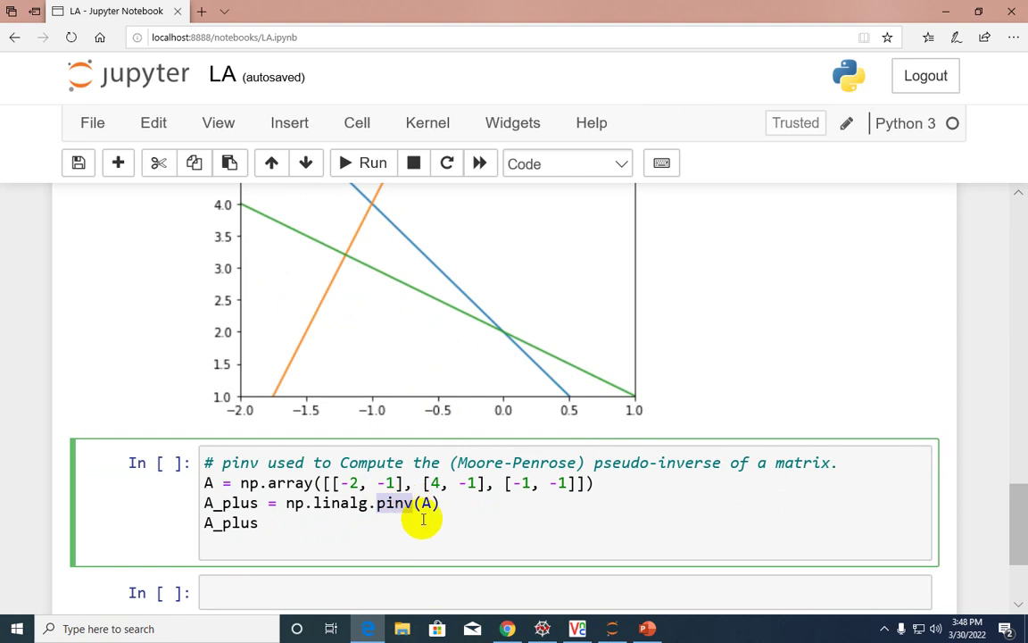
{"action": "scroll", "coordinate": [455, 529], "scroll_direction": "up", "scroll_amount": 4}
{"action": "scroll", "coordinate": [454, 529], "scroll_direction": "up", "scroll_amount": 4}
{"action": "scroll", "coordinate": [454, 530], "scroll_direction": "up", "scroll_amount": 4}
{"action": "scroll", "coordinate": [455, 529], "scroll_direction": "up", "scroll_amount": 4}
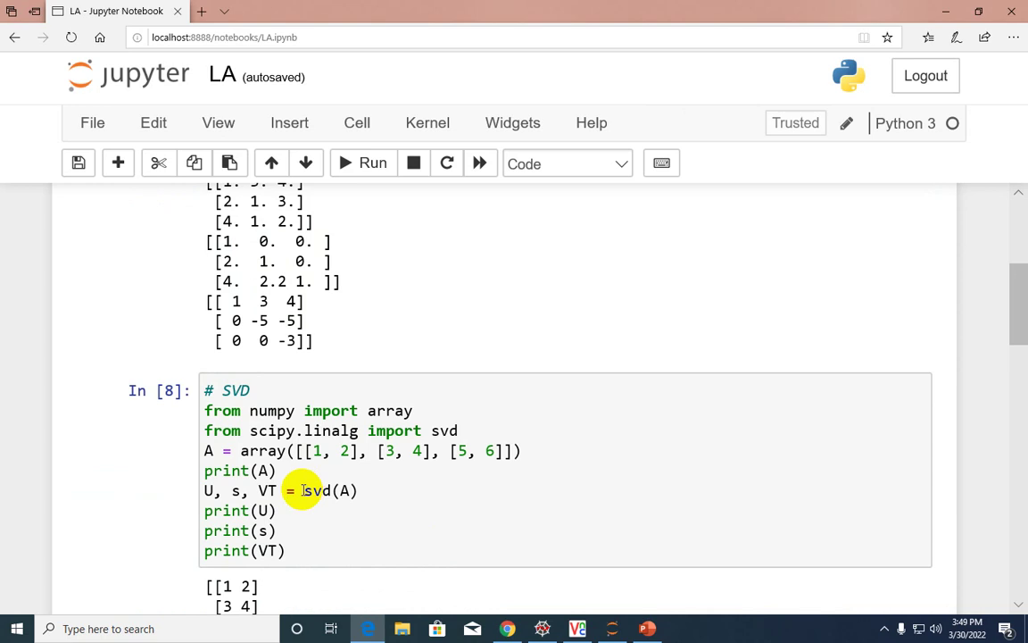
{"action": "double_click", "coordinate": [317, 490]}
{"action": "scroll", "coordinate": [379, 536], "scroll_direction": "down", "scroll_amount": 4}
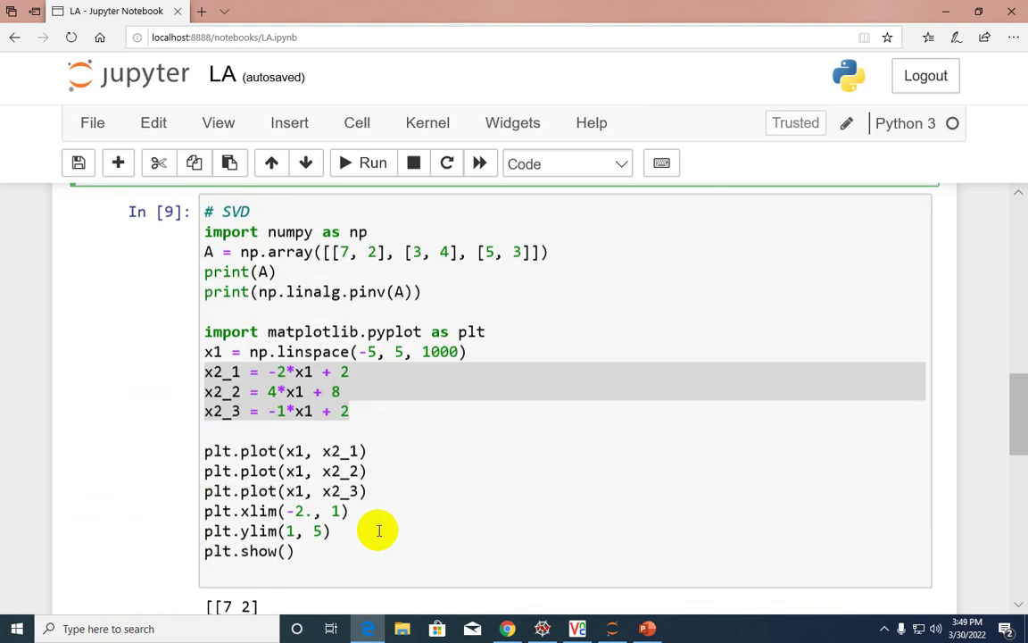
{"action": "scroll", "coordinate": [379, 531], "scroll_direction": "down", "scroll_amount": 5}
{"action": "scroll", "coordinate": [379, 531], "scroll_direction": "down", "scroll_amount": 5}
{"action": "scroll", "coordinate": [379, 531], "scroll_direction": "down", "scroll_amount": 1}
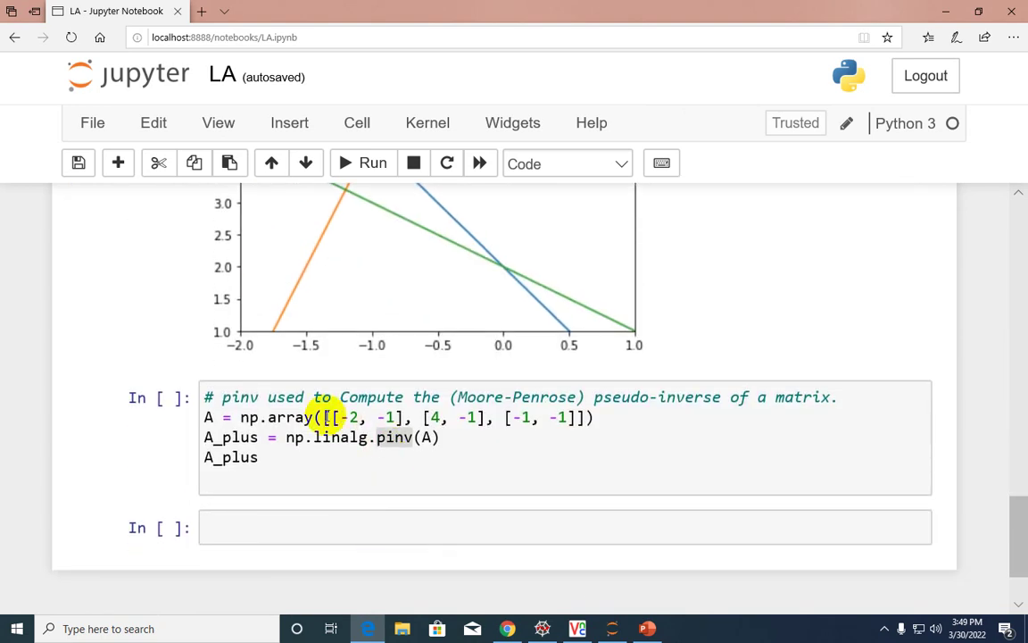
{"action": "left_click", "coordinate": [206, 417]}
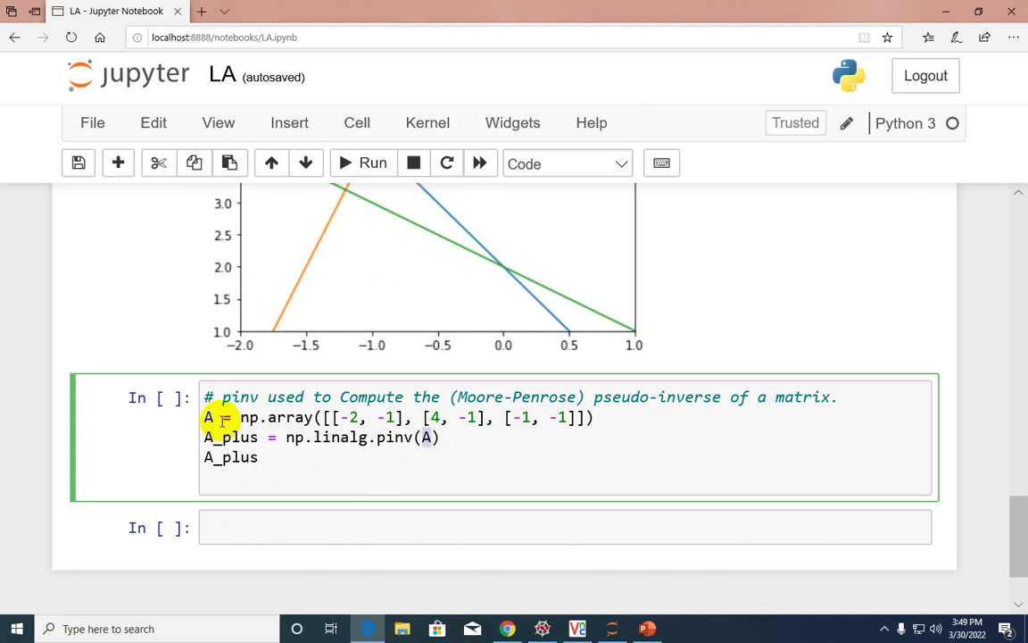
{"action": "left_click_drag", "start_coordinate": [208, 417], "coordinate": [295, 417]}
{"action": "left_click", "coordinate": [290, 458]}
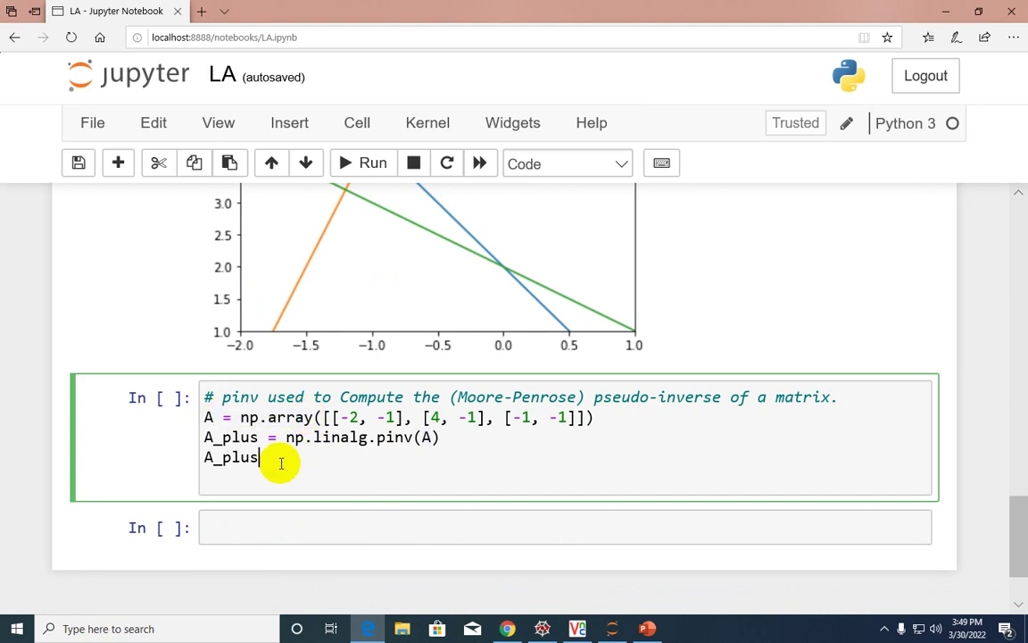
Run the pinv cell as In [10] and highlight A and the 2×3 pseudo-inverse array.
{"action": "key", "text": "shift+Return"}
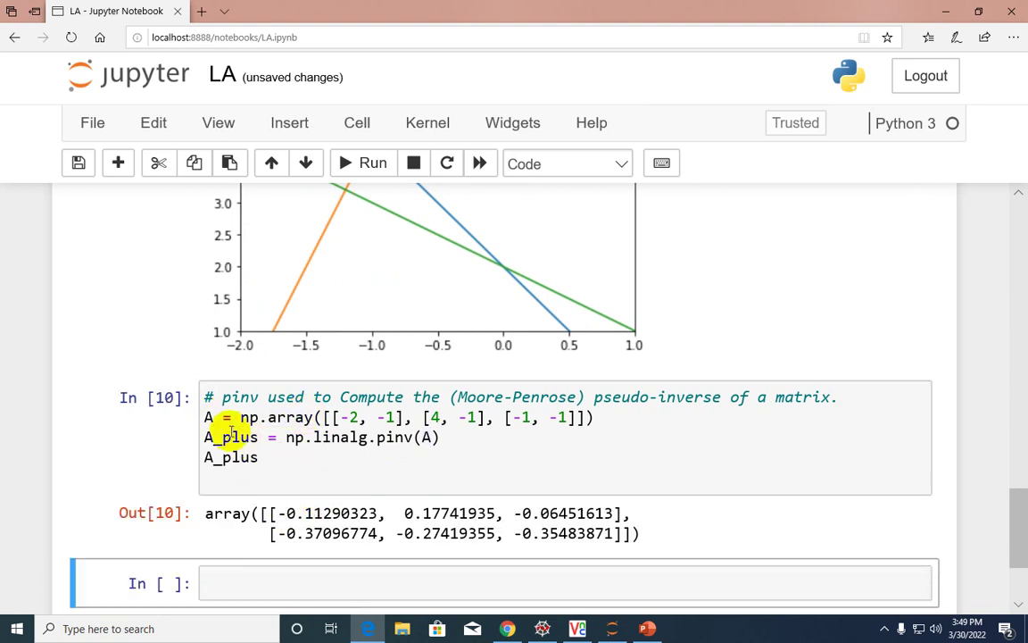
{"action": "double_click", "coordinate": [210, 417]}
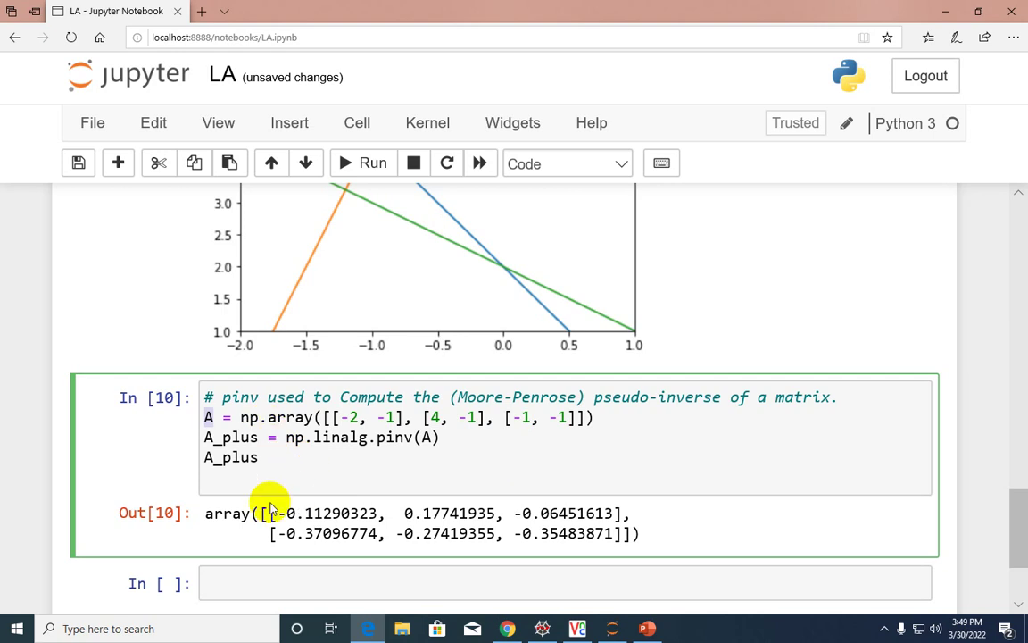
{"action": "left_click_drag", "start_coordinate": [271, 513], "coordinate": [640, 534]}
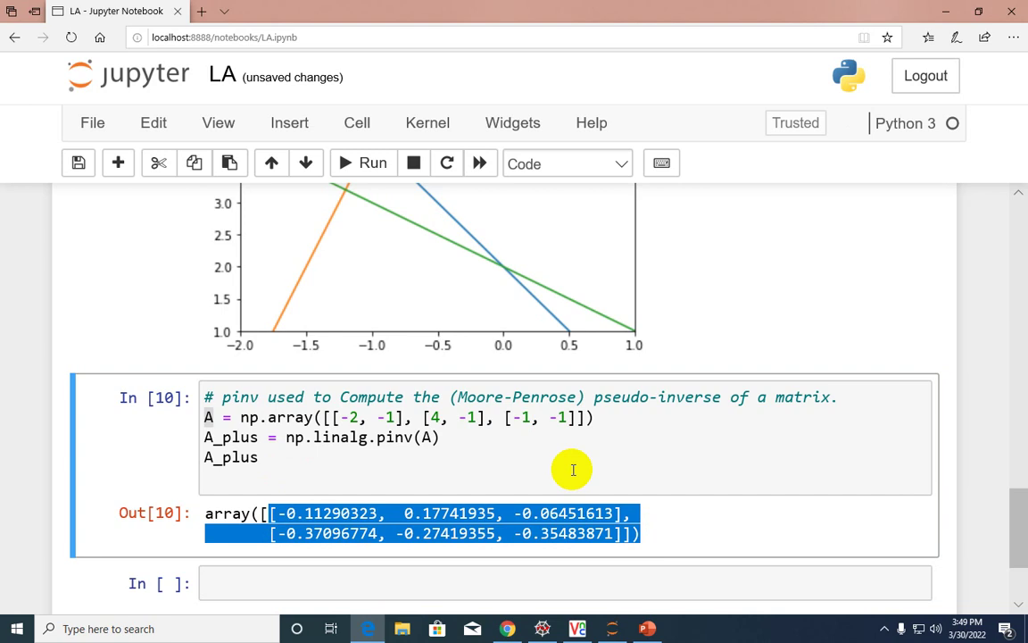
{"action": "scroll", "coordinate": [572, 471], "scroll_direction": "up", "scroll_amount": 3}
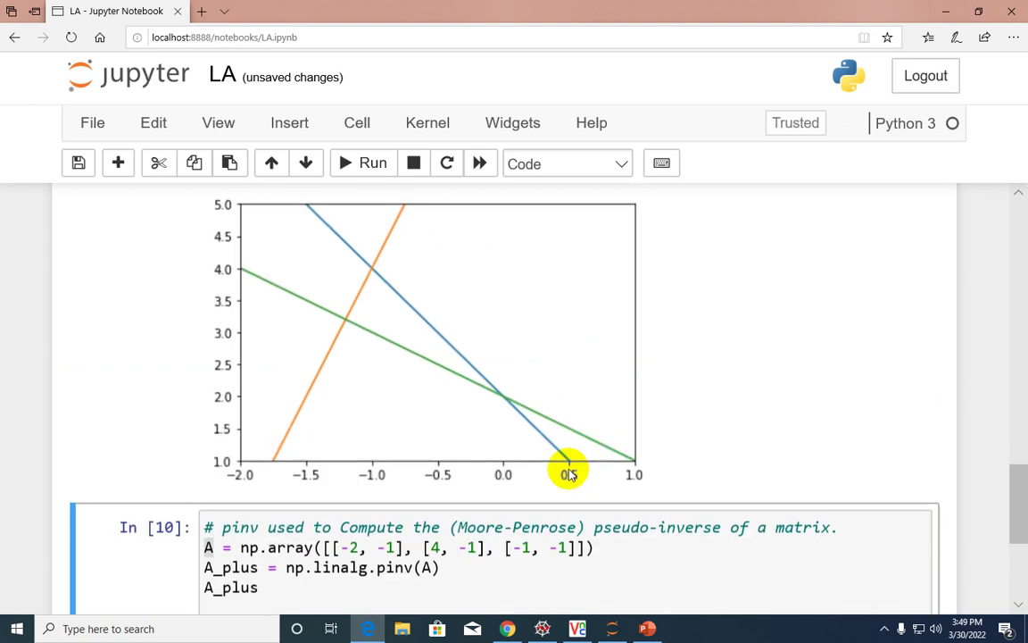
{"action": "scroll", "coordinate": [572, 470], "scroll_direction": "up", "scroll_amount": 4}
{"action": "scroll", "coordinate": [572, 470], "scroll_direction": "up", "scroll_amount": 4}
{"action": "scroll", "coordinate": [572, 471], "scroll_direction": "up", "scroll_amount": 2}
{"action": "scroll", "coordinate": [567, 468], "scroll_direction": "up", "scroll_amount": 3}
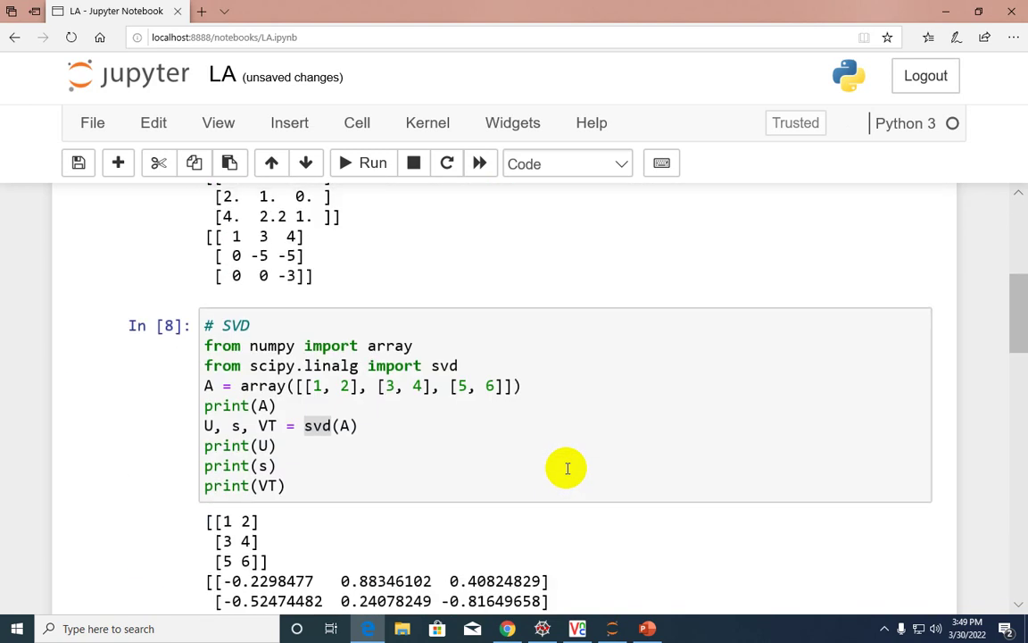
{"action": "scroll", "coordinate": [567, 468], "scroll_direction": "up", "scroll_amount": 2}
{"action": "scroll", "coordinate": [567, 468], "scroll_direction": "up", "scroll_amount": 3}
{"action": "scroll", "coordinate": [567, 468], "scroll_direction": "up", "scroll_amount": 2}
{"action": "scroll", "coordinate": [565, 470], "scroll_direction": "up", "scroll_amount": 1}
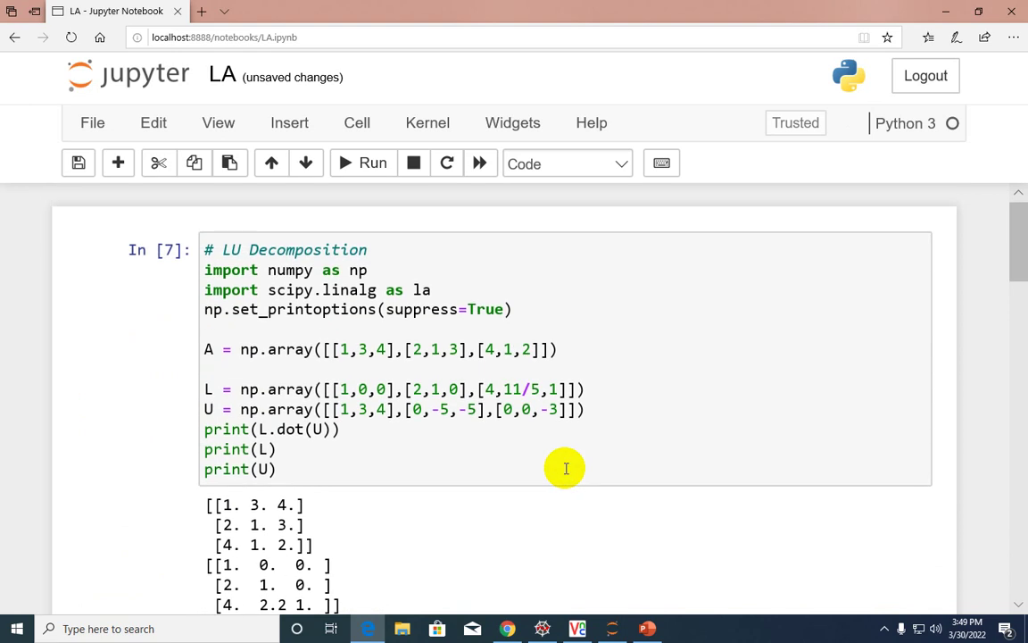
Bring up the YouTube channel in Chrome and open its Linear Algebra for Machine Learning playlist.
{"action": "left_click", "coordinate": [508, 629]}
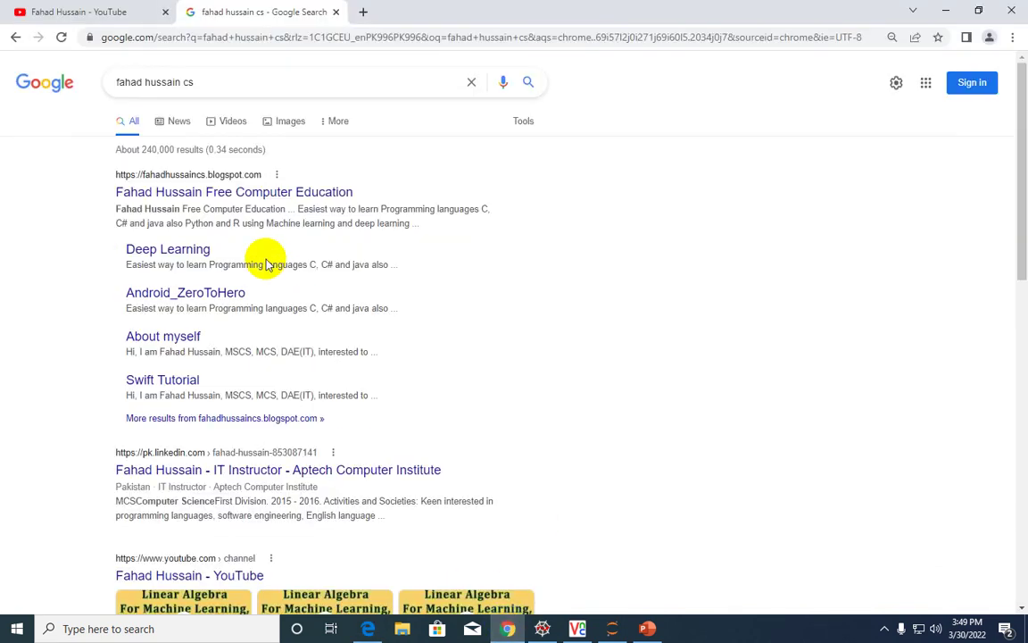
{"action": "left_click", "coordinate": [79, 12]}
{"action": "scroll", "coordinate": [312, 357], "scroll_direction": "down", "scroll_amount": 3}
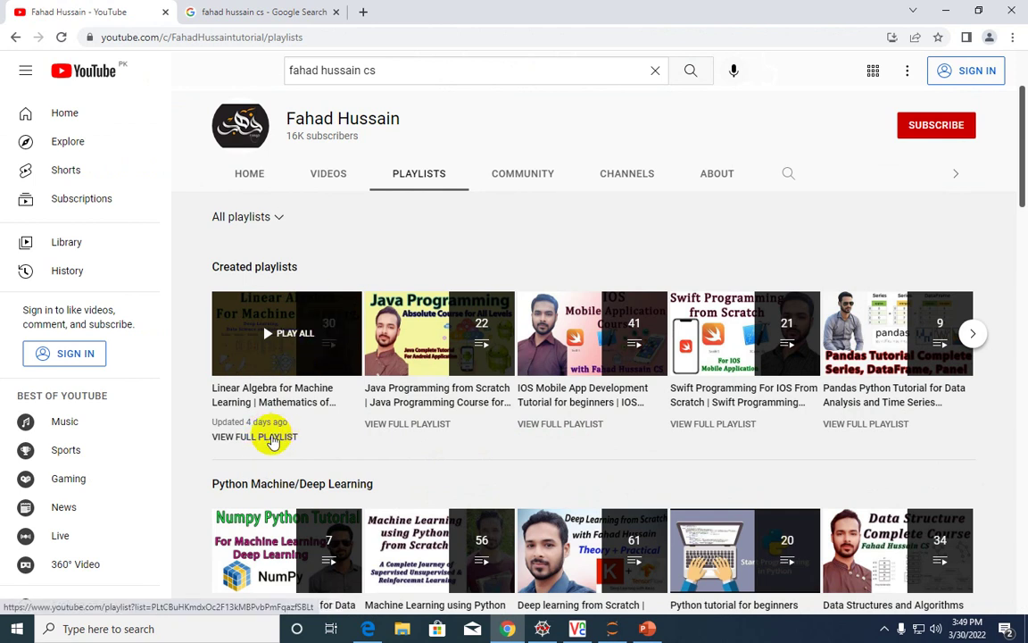
{"action": "left_click", "coordinate": [273, 436]}
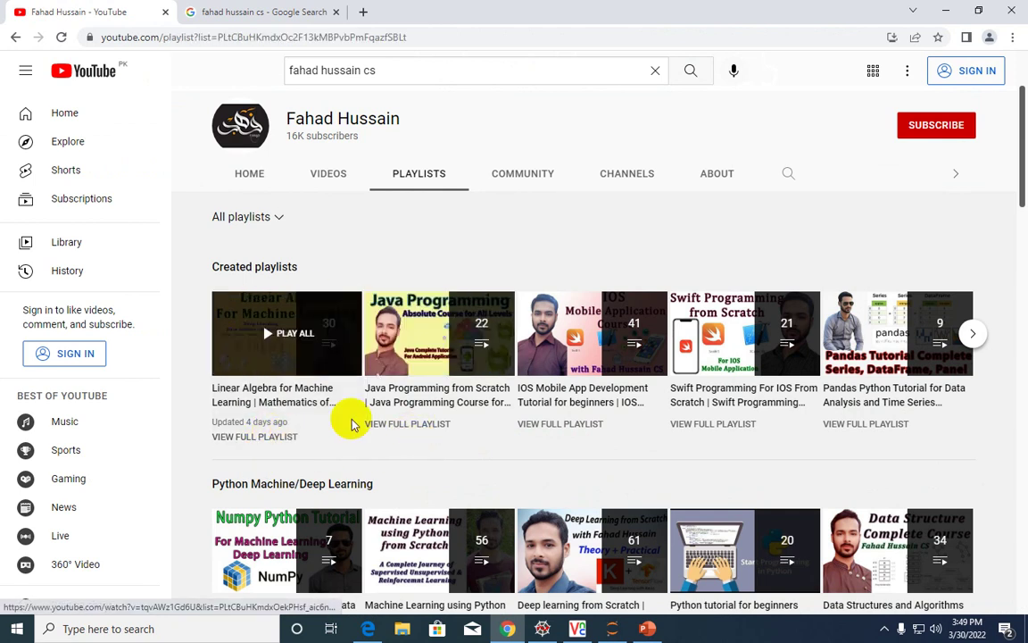